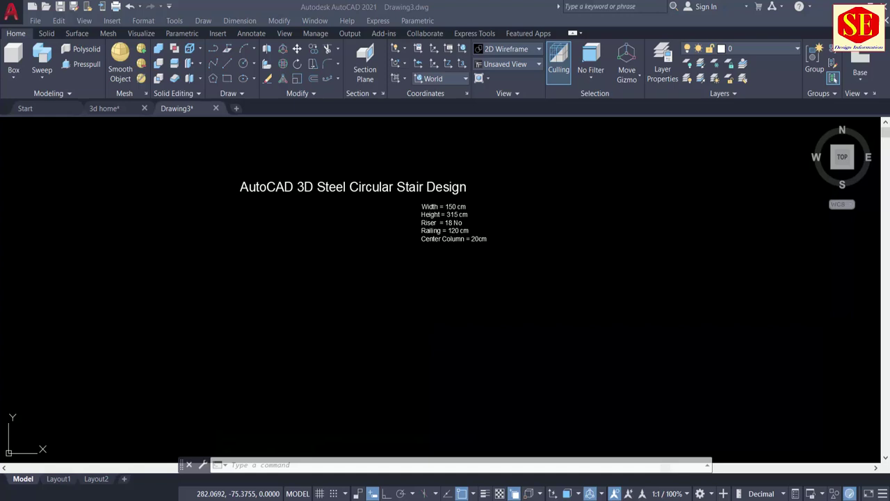
# - Draw a circle of radius 150 below the title and notes
pyautogui.click(427, 324)
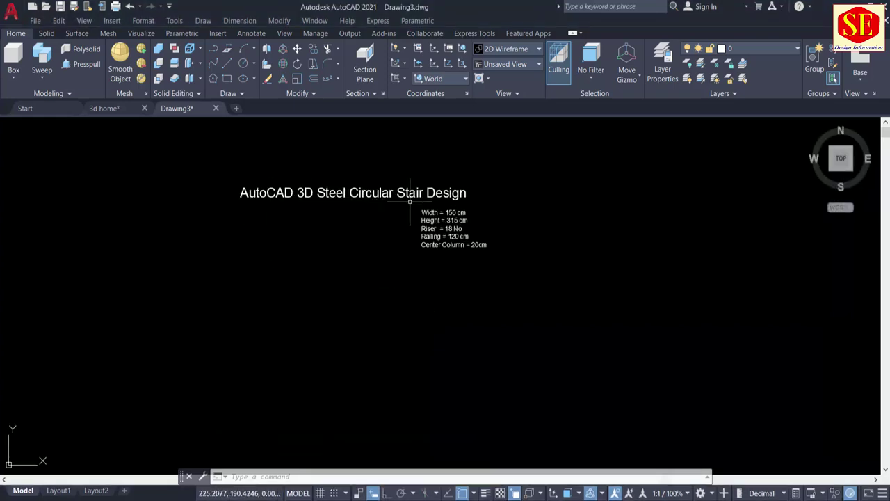
pyautogui.scroll(2, 473, 211)
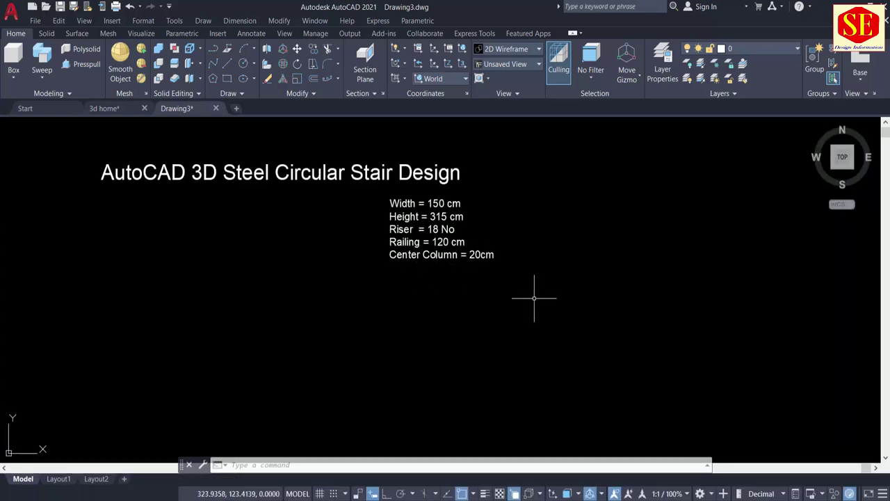
pyautogui.scroll(-1, 515, 312)
pyautogui.scroll(-2, 540, 304)
pyautogui.scroll(-2, 543, 294)
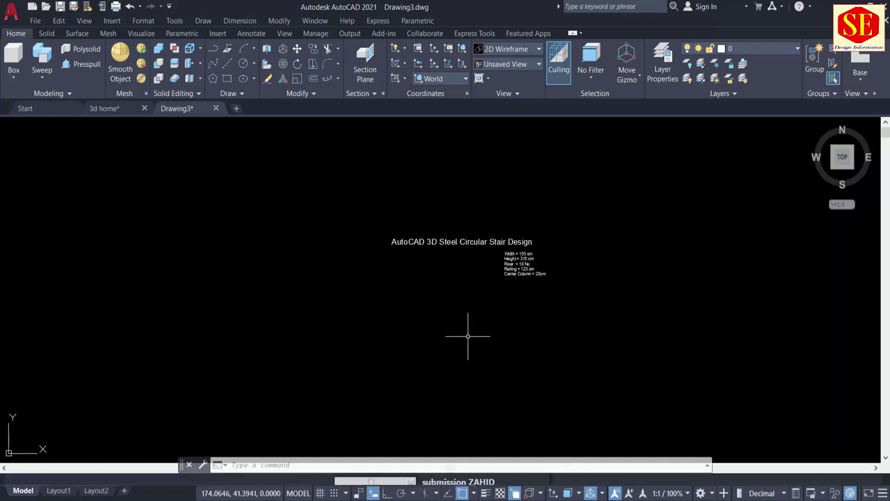
pyautogui.moveTo(467, 338)
pyautogui.mouseDown(button='middle')
pyautogui.moveTo(458, 303)
pyautogui.moveTo(430, 291)
pyautogui.mouseUp(button='middle')
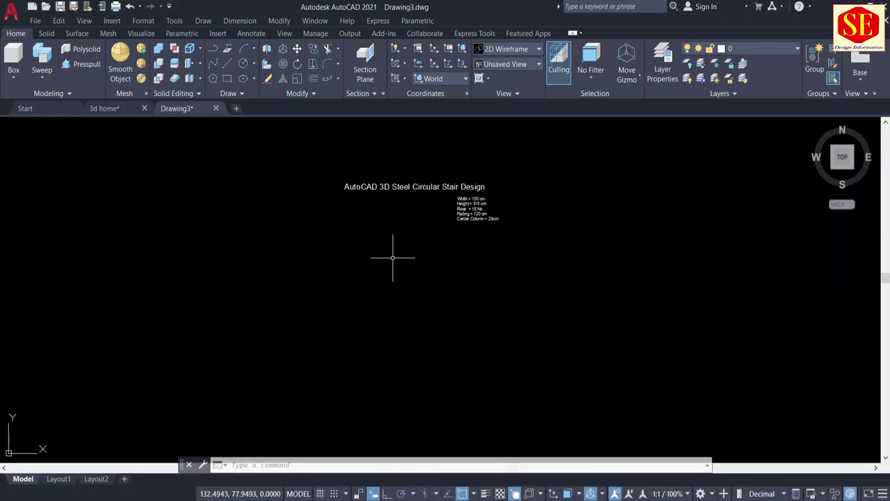
pyautogui.click(244, 66)
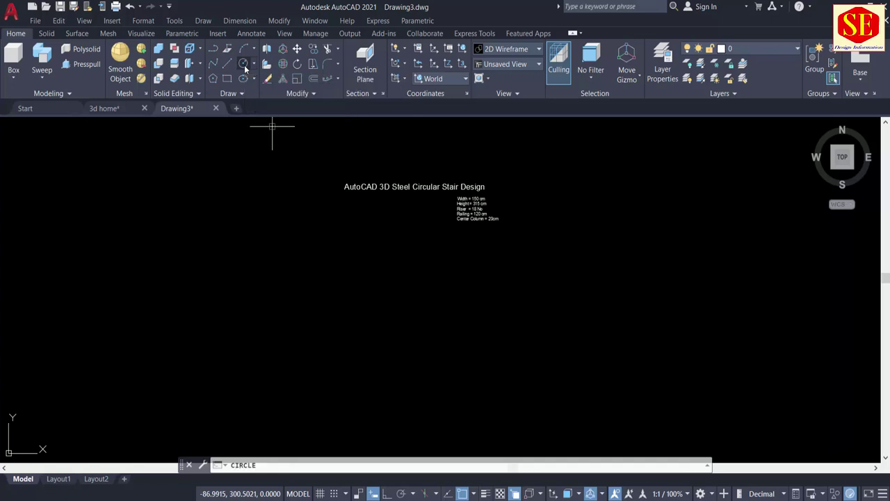
pyautogui.click(399, 296)
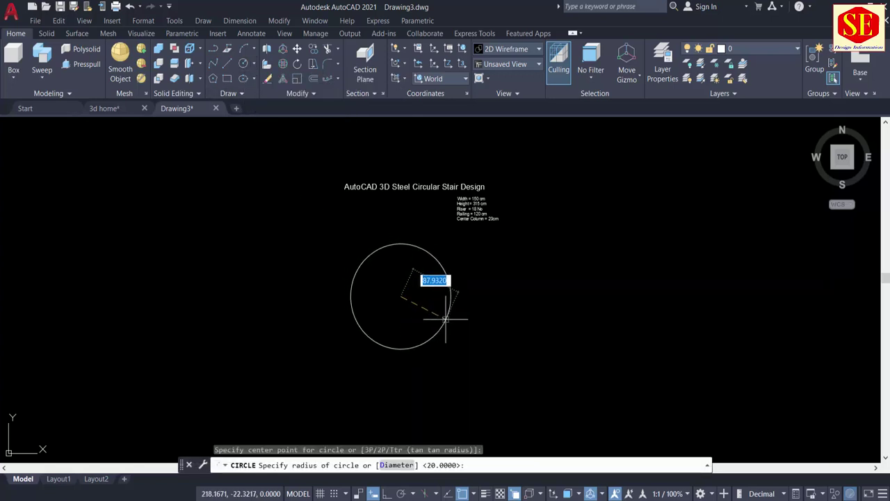
pyautogui.press('Return')
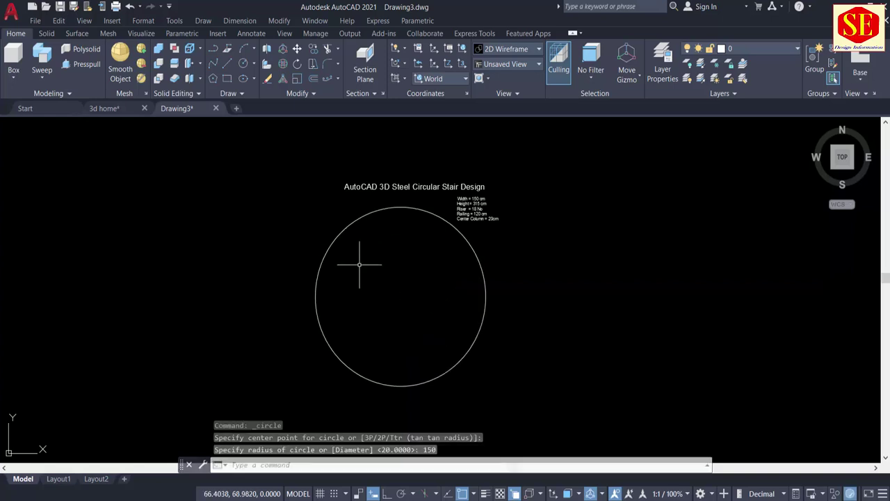
# - Draw a line from the circle's right edge to its centre
pyautogui.click(213, 49)
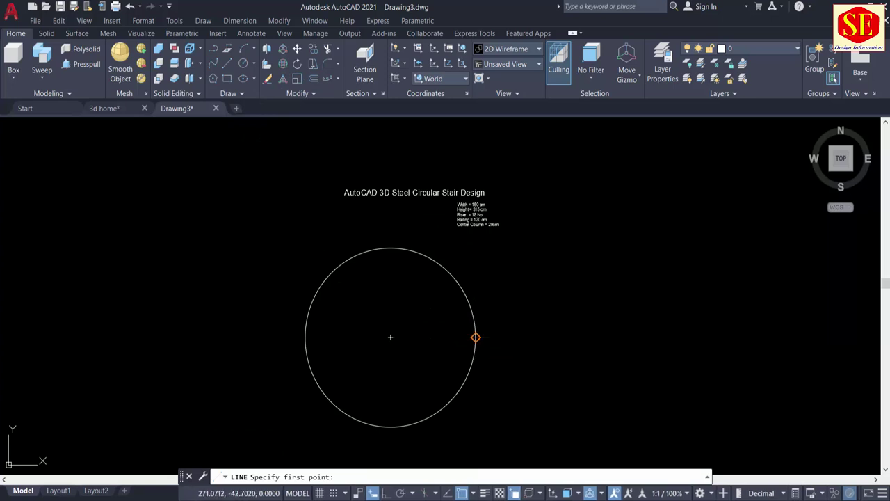
pyautogui.click(475, 337)
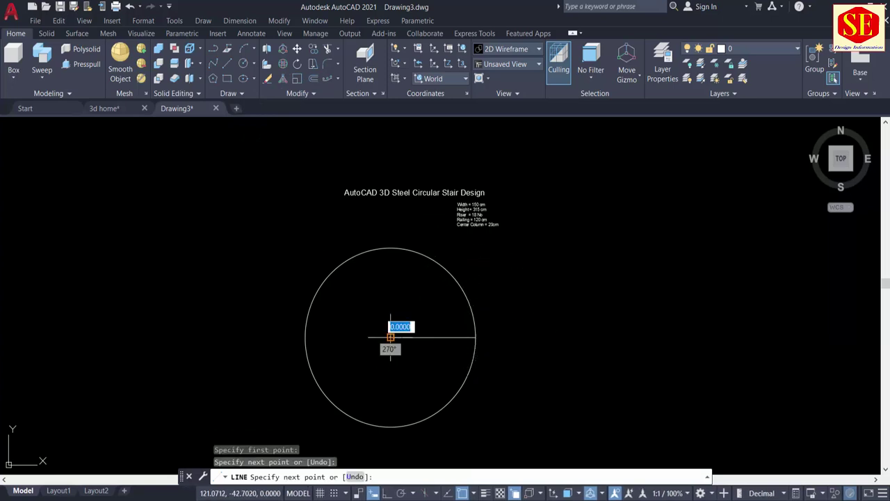
pyautogui.rightClick(390, 337)
pyautogui.click(409, 345)
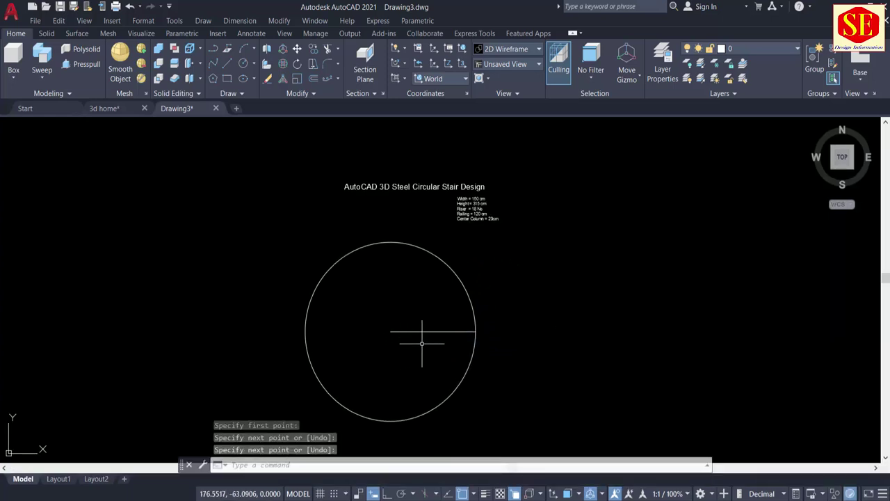
pyautogui.click(336, 78)
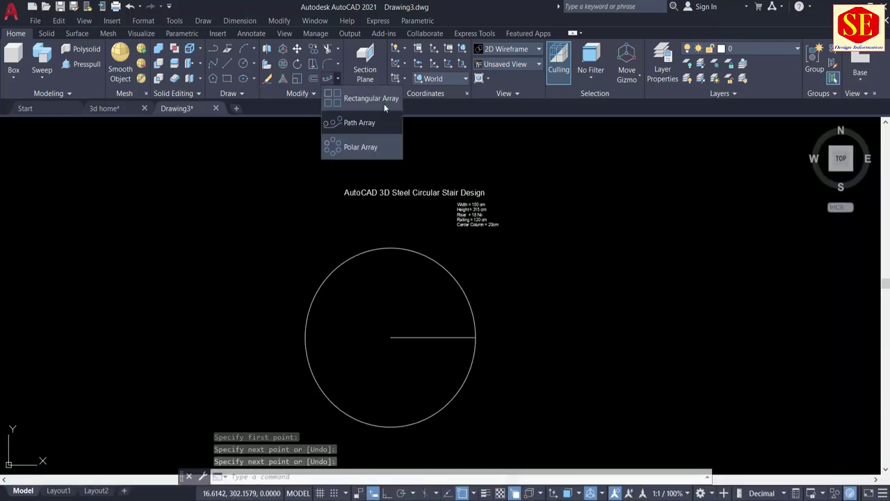
# - Polar-array the radius line around the circle centre as 18 items, 20° apart
pyautogui.click(347, 147)
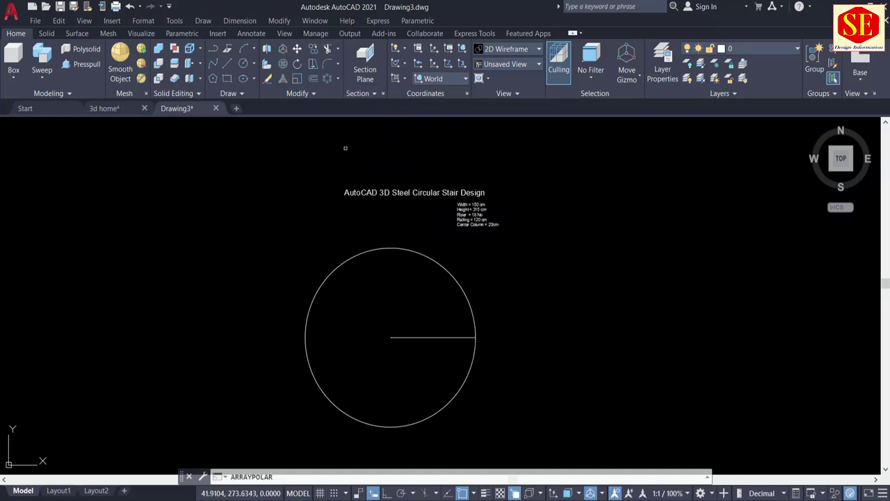
pyautogui.click(416, 339)
pyautogui.press('Return')
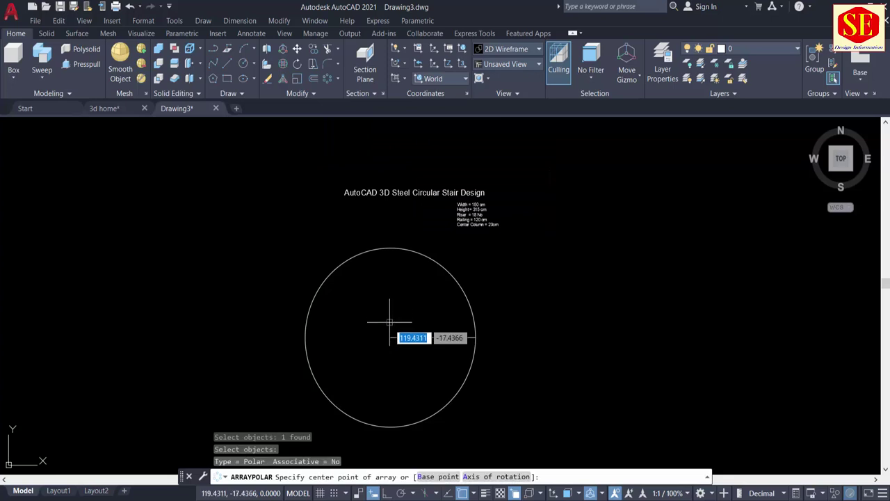
pyautogui.click(391, 338)
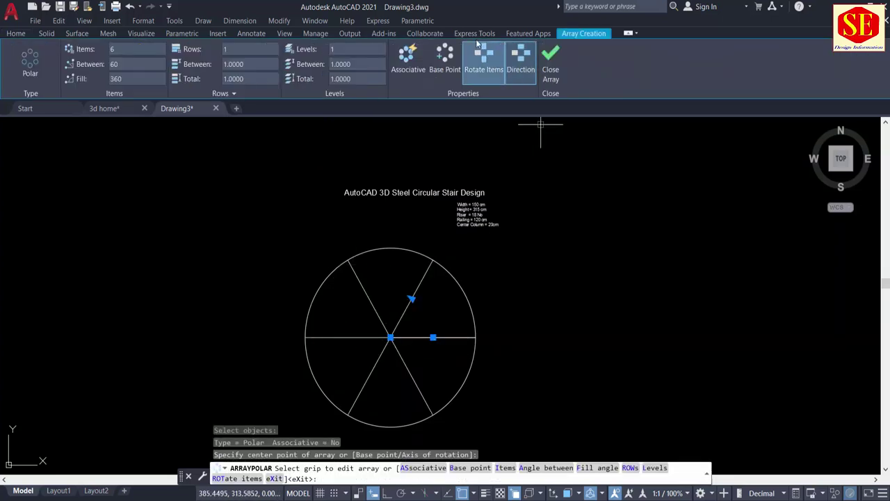
pyautogui.click(123, 54)
pyautogui.scroll(4, 495, 201)
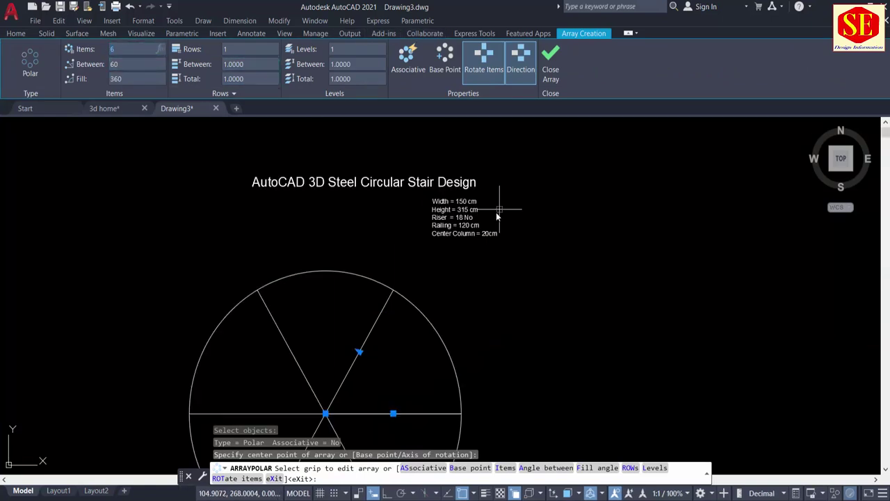
pyautogui.scroll(2, 494, 191)
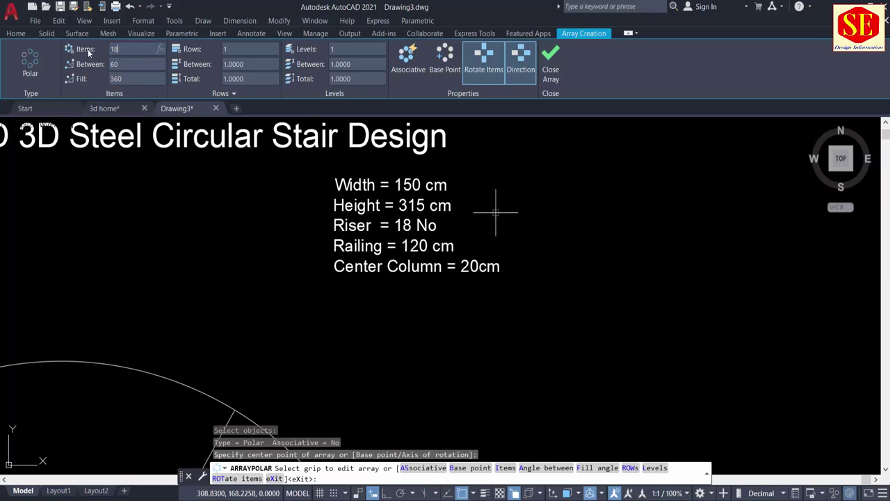
pyautogui.scroll(-4, 374, 266)
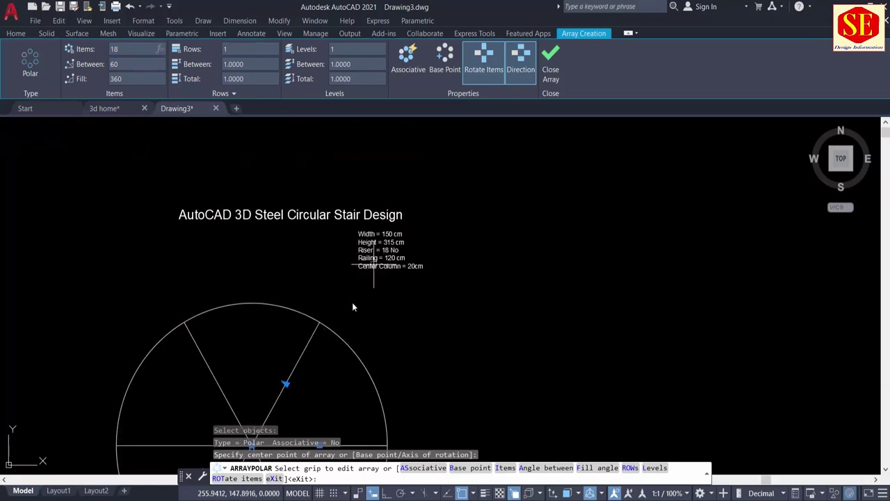
pyautogui.moveTo(352, 306); pyautogui.dragTo(387, 172, button='middle')
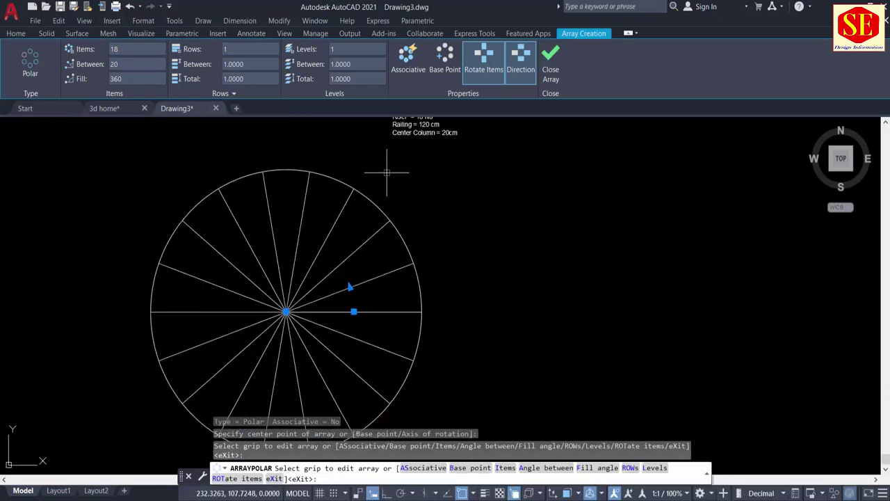
pyautogui.moveTo(319, 353); pyautogui.dragTo(360, 312, button='middle')
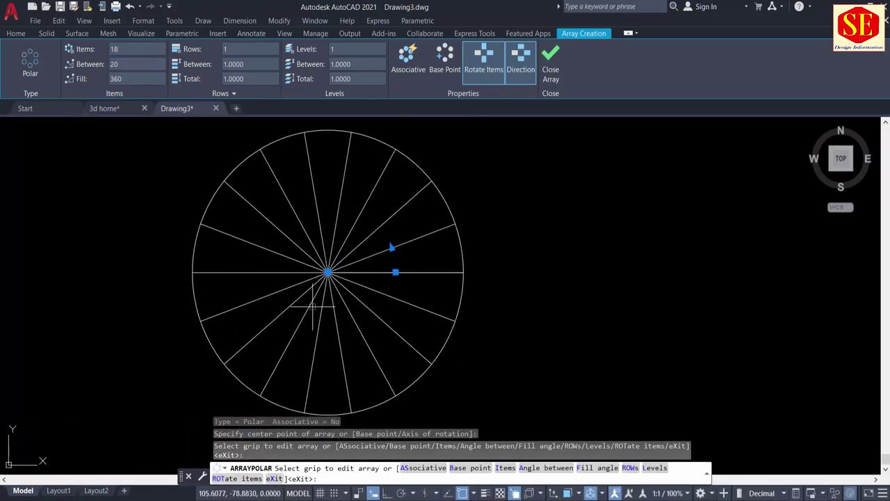
pyautogui.press('Escape')
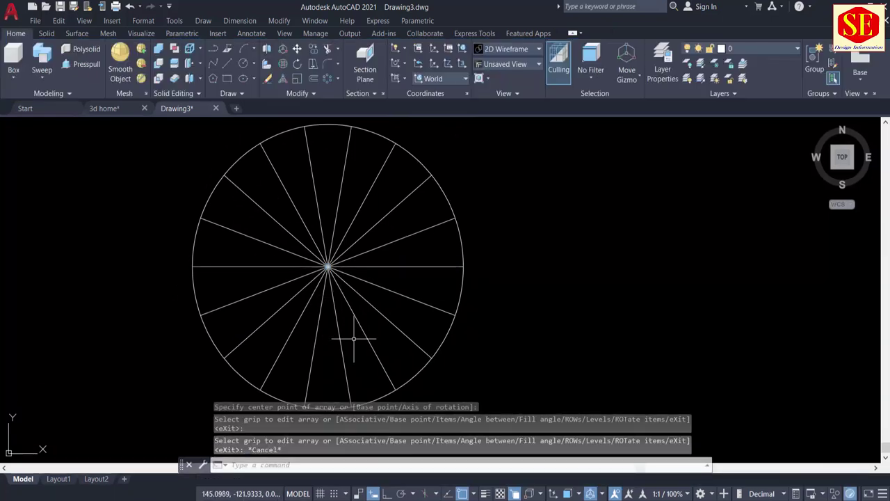
# - Erase the six lower and eight upper radial lines with crossing windows
pyautogui.click(402, 316)
pyautogui.click(295, 340)
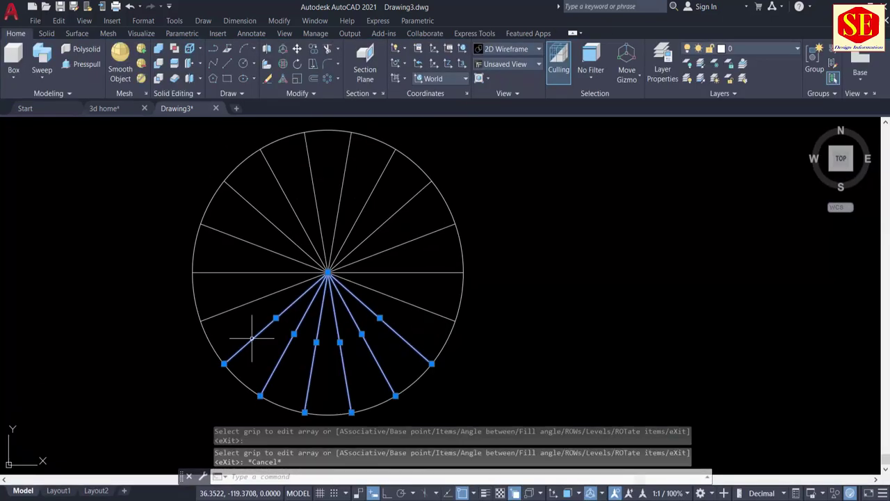
pyautogui.write('e')
pyautogui.press('Return')
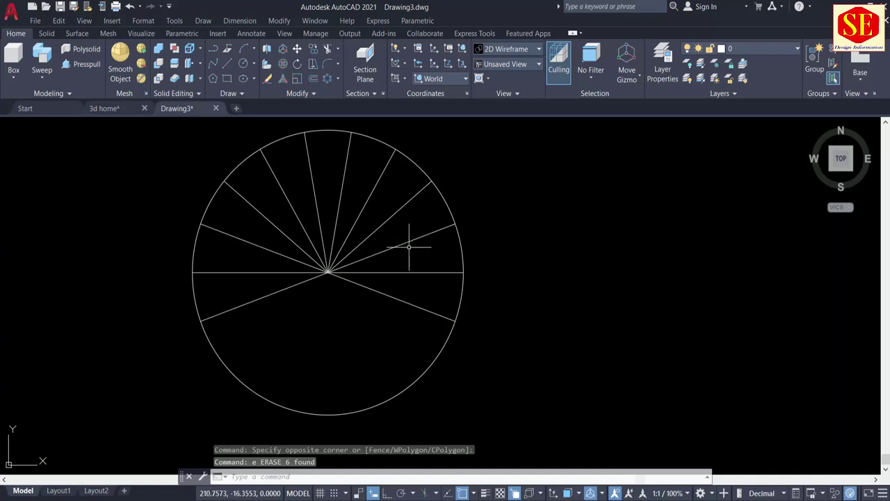
pyautogui.click(409, 246)
pyautogui.click(240, 200)
pyautogui.press('space')
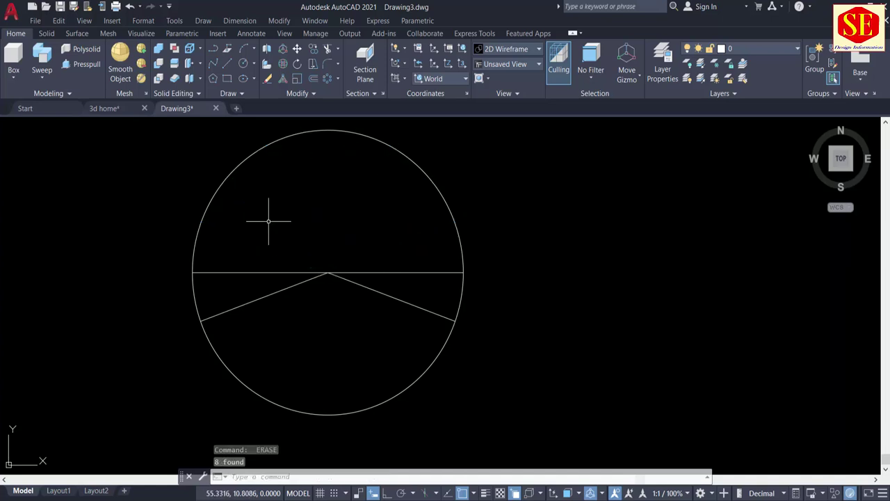
# - Erase the last two left-side lines, leaving one 20° wedge on the right
pyautogui.click(260, 230)
pyautogui.click(252, 311)
pyautogui.press('space')
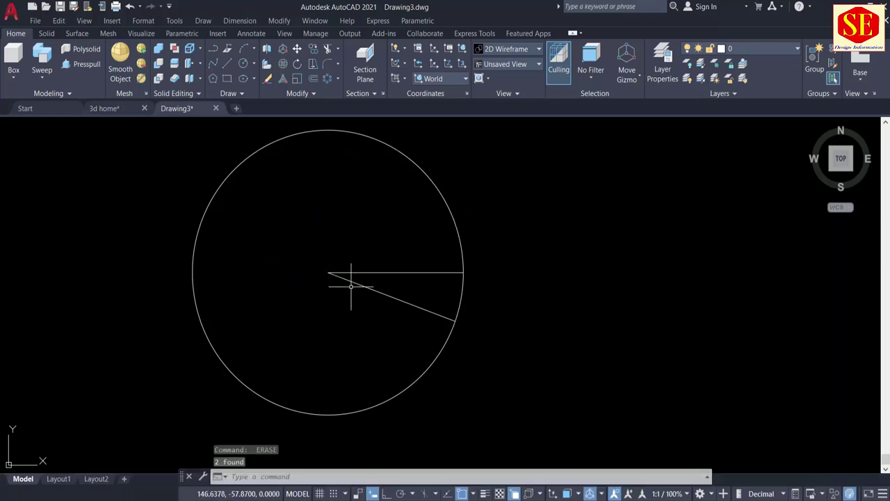
pyautogui.moveTo(351, 286); pyautogui.dragTo(301, 299, button='middle')
pyautogui.scroll(-1, 323, 299)
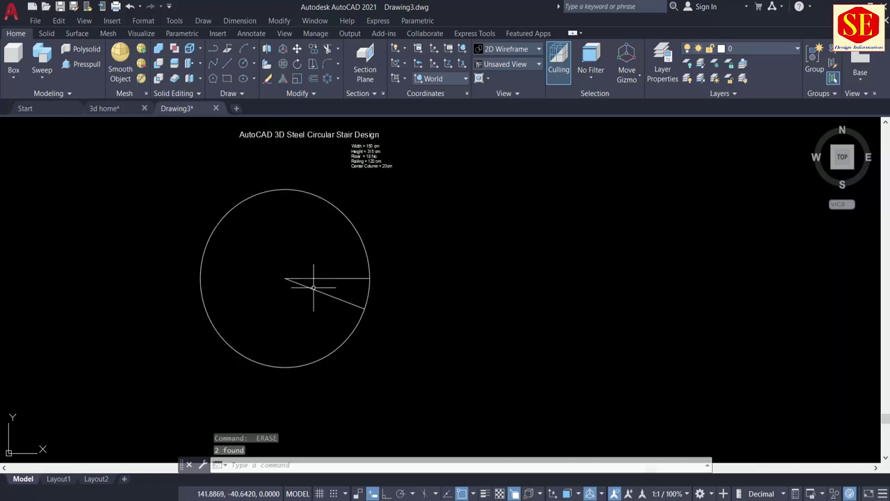
pyautogui.scroll(-1, 321, 297)
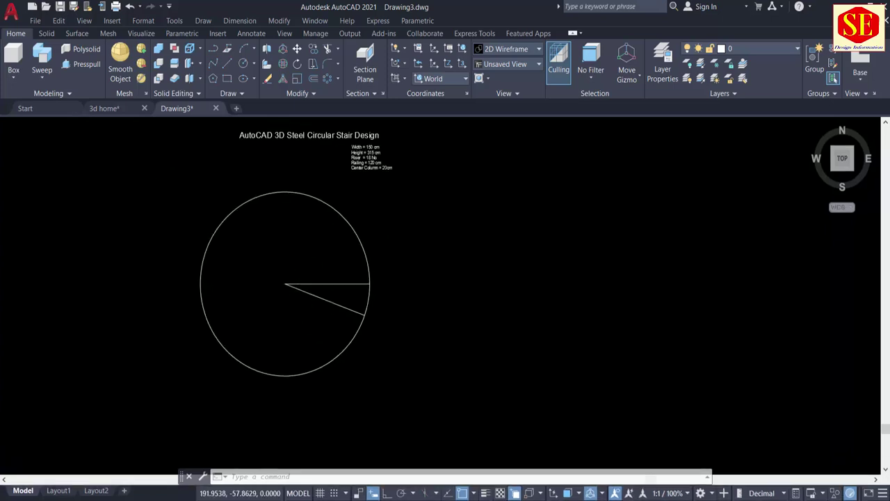
# - Switch to a southwest isometric view and expand the Draw panel's extra tools
pyautogui.click(832, 172)
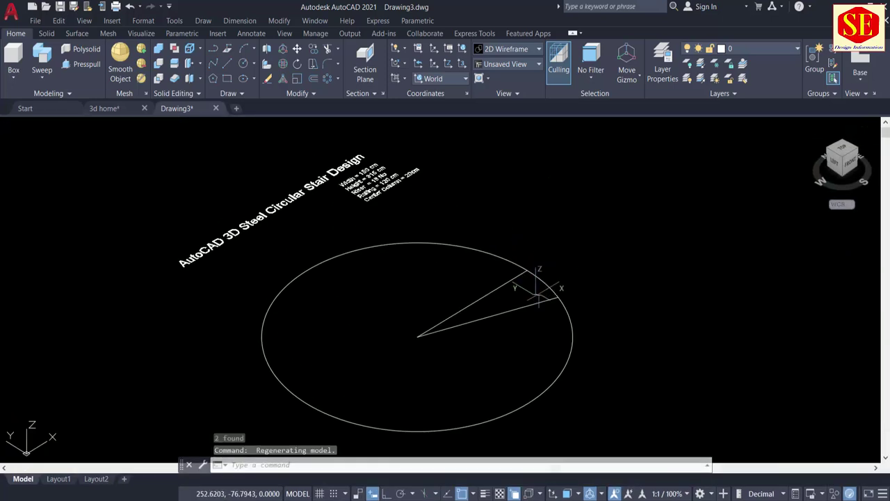
pyautogui.moveTo(554, 262)
pyautogui.keyDown('shift'); pyautogui.mouseDown(button='middle')
pyautogui.moveTo(320, 278)
pyautogui.moveTo(276, 269)
pyautogui.mouseUp(button='middle'); pyautogui.keyUp('shift')
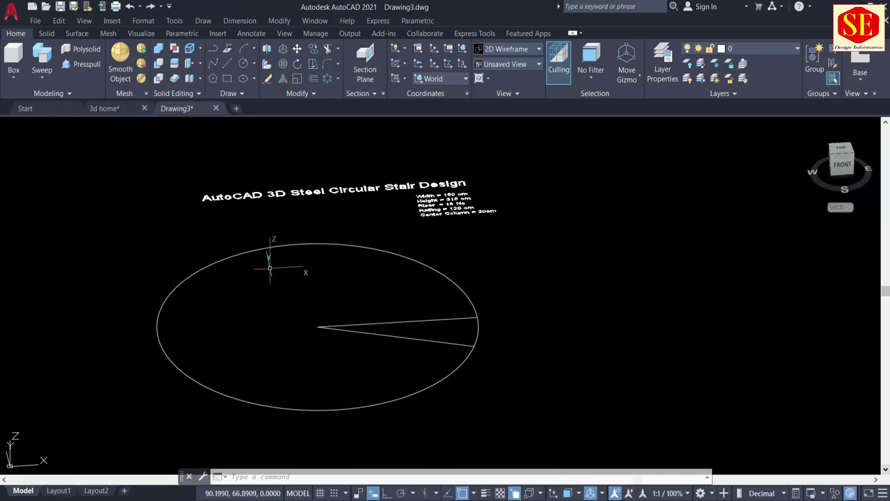
pyautogui.click(226, 94)
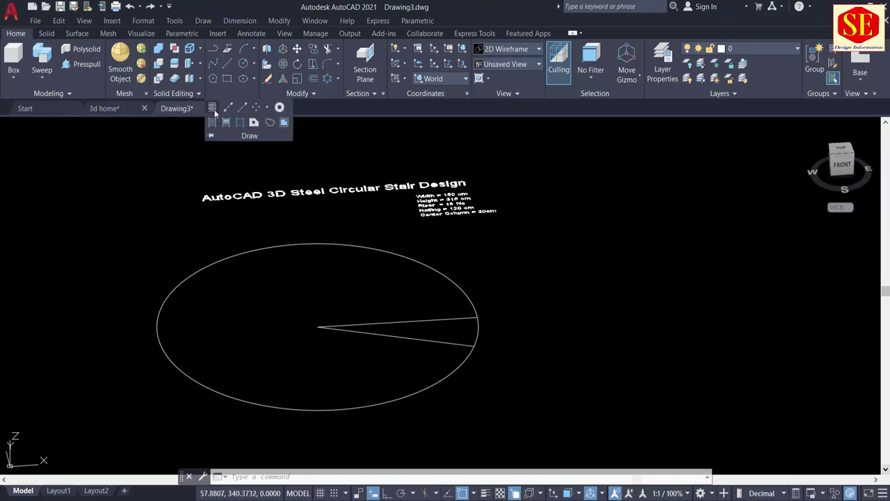
# - Start a helix at the circle centre with base and top radius 150 and one turn
pyautogui.click(212, 109)
pyautogui.click(316, 327)
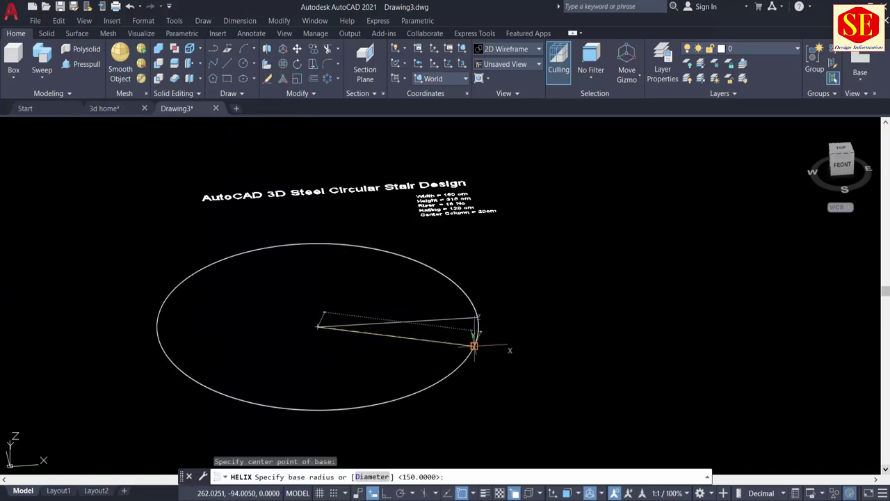
pyautogui.click(475, 342)
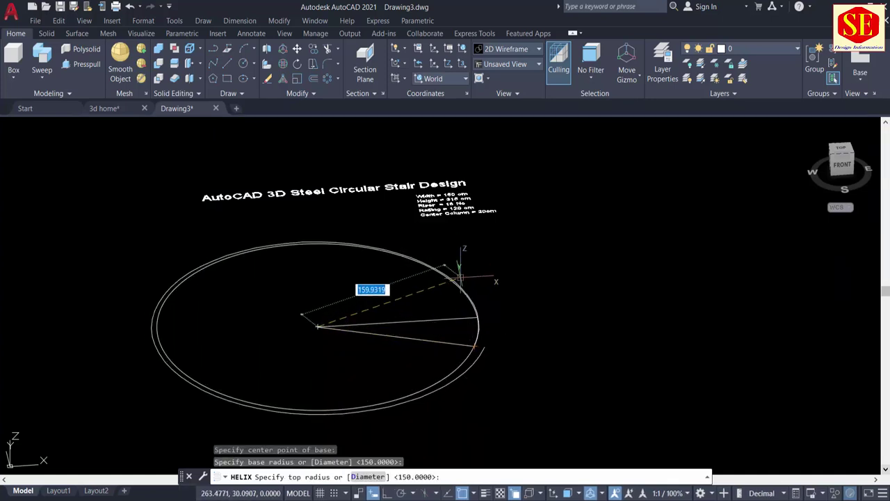
pyautogui.rightClick(459, 278)
pyautogui.click(479, 282)
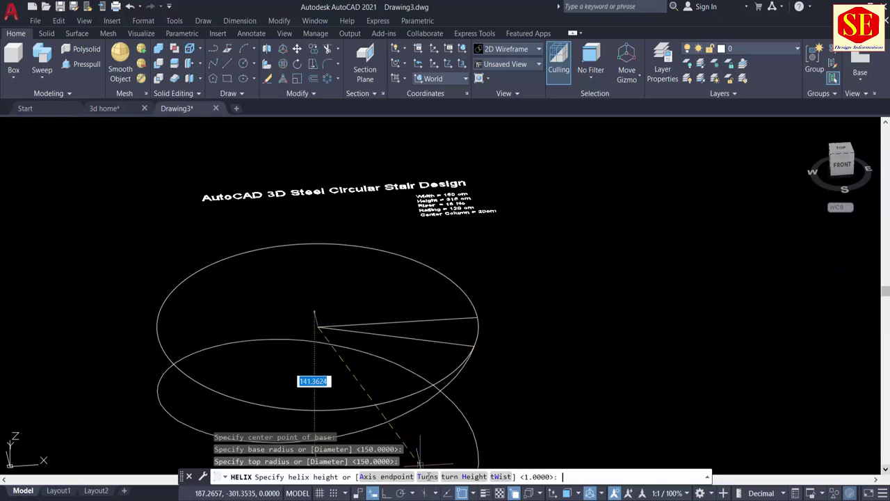
pyautogui.click(428, 477)
pyautogui.write('1')
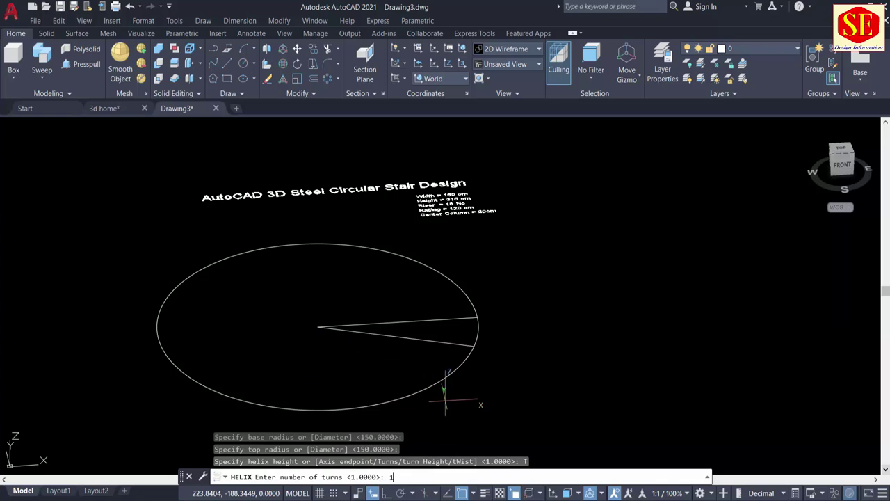
pyautogui.press('Return')
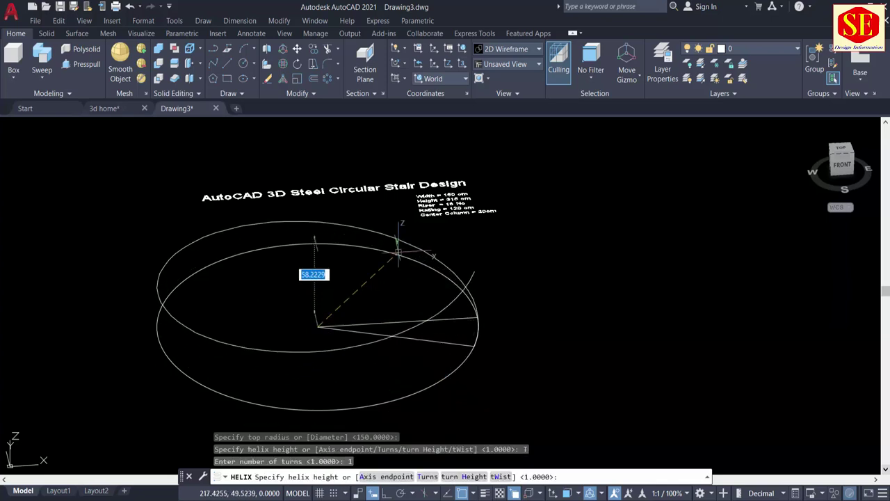
# - Give the helix a height of 315 and orbit to view it side-on
pyautogui.scroll(-3, 326, 264)
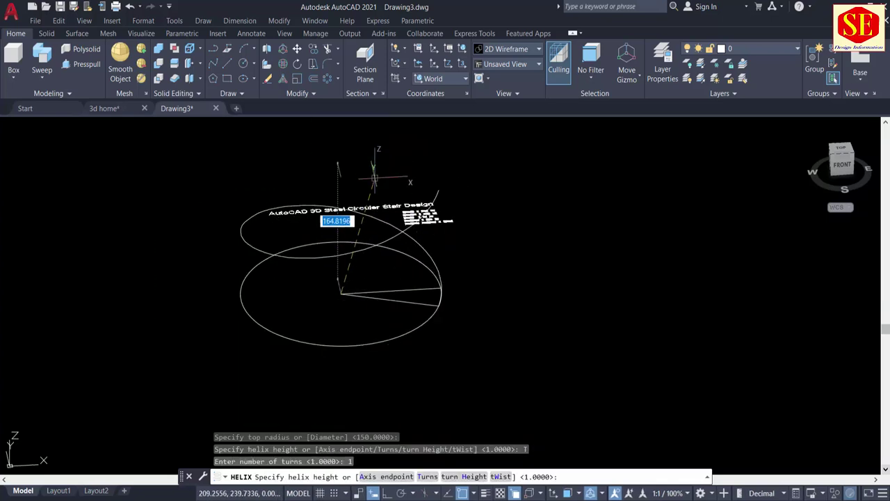
pyautogui.scroll(8, 438, 212)
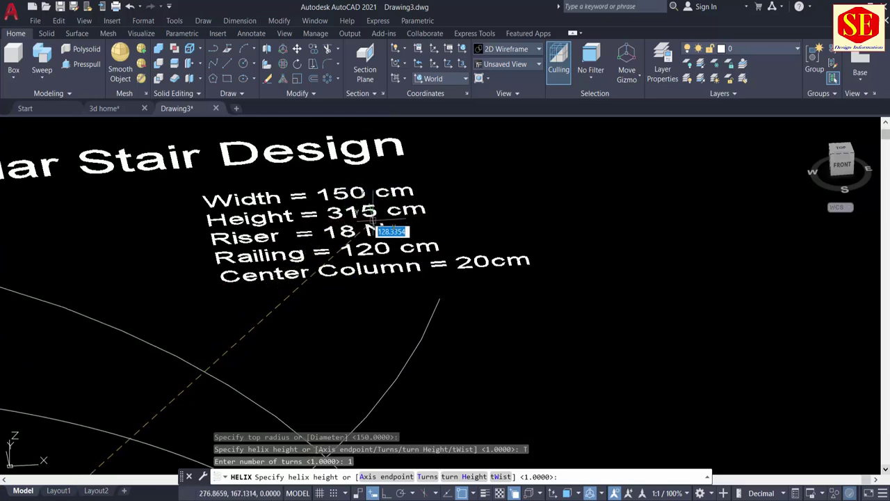
pyautogui.scroll(-7, 409, 231)
pyautogui.write('315')
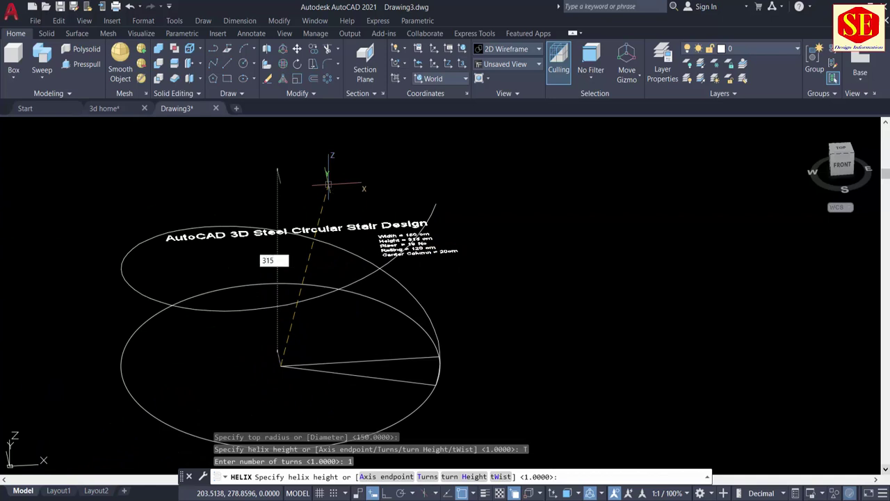
pyautogui.press('Return')
pyautogui.scroll(-3, 369, 221)
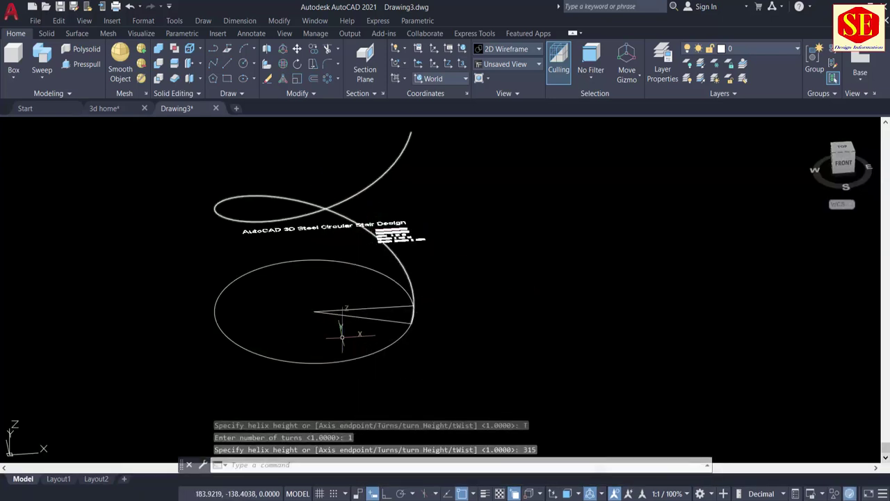
pyautogui.keyDown('shift'); pyautogui.moveTo(342, 336); pyautogui.dragTo(456, 329, button='middle'); pyautogui.keyUp('shift')
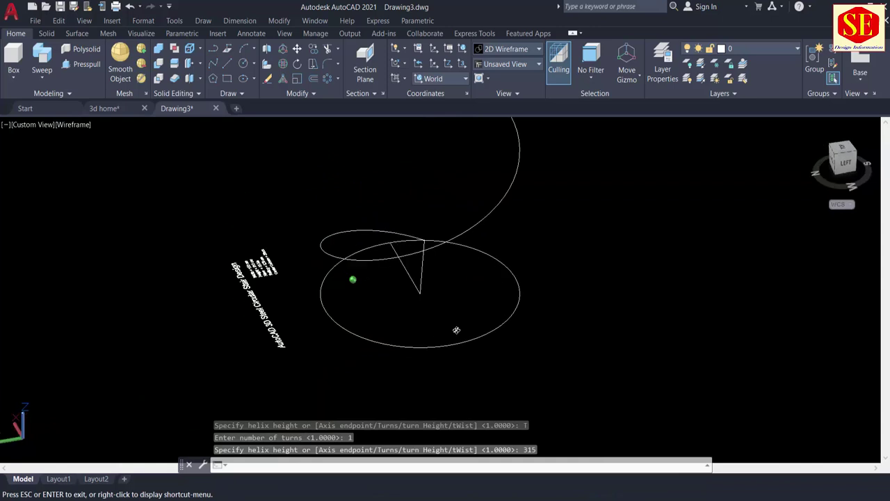
pyautogui.keyDown('shift'); pyautogui.moveTo(456, 330); pyautogui.dragTo(597, 331, button='middle'); pyautogui.keyUp('shift')
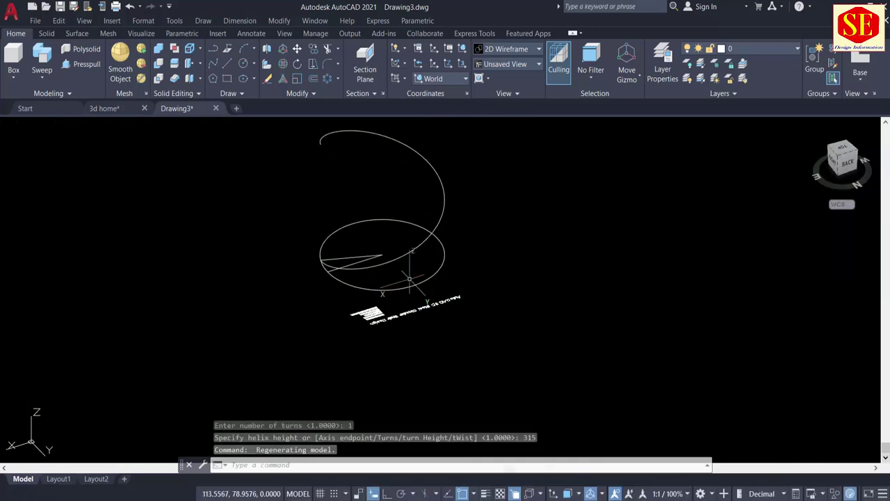
# - Presspull the 20° wedge up 3 units into a solid stair tread
pyautogui.moveTo(410, 278)
pyautogui.keyDown('shift'); pyautogui.mouseDown(button='middle')
pyautogui.moveTo(497, 282)
pyautogui.moveTo(577, 262)
pyautogui.mouseUp(button='middle'); pyautogui.keyUp('shift')
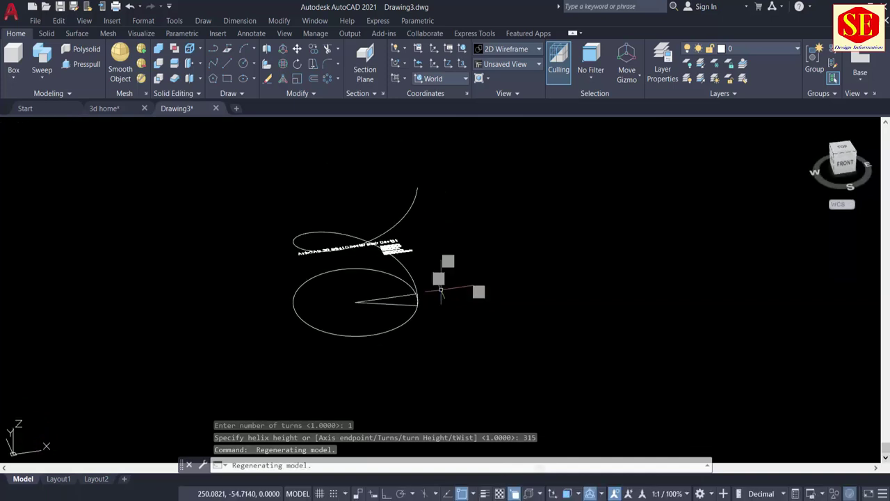
pyautogui.scroll(4, 440, 288)
pyautogui.scroll(2, 398, 311)
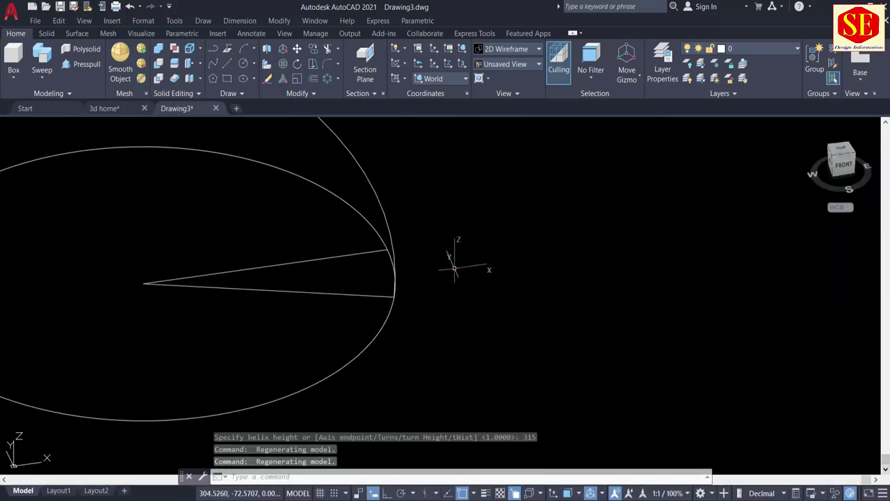
pyautogui.click(72, 66)
pyautogui.click(288, 268)
pyautogui.write('3')
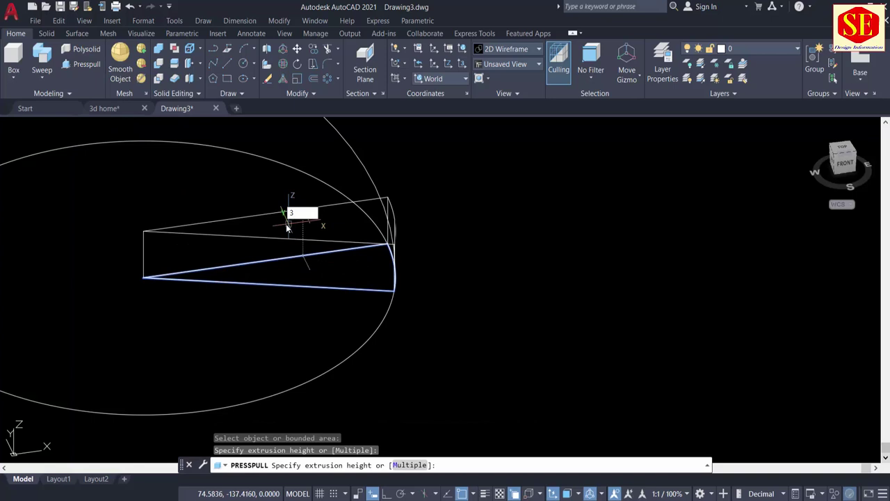
pyautogui.press('Return')
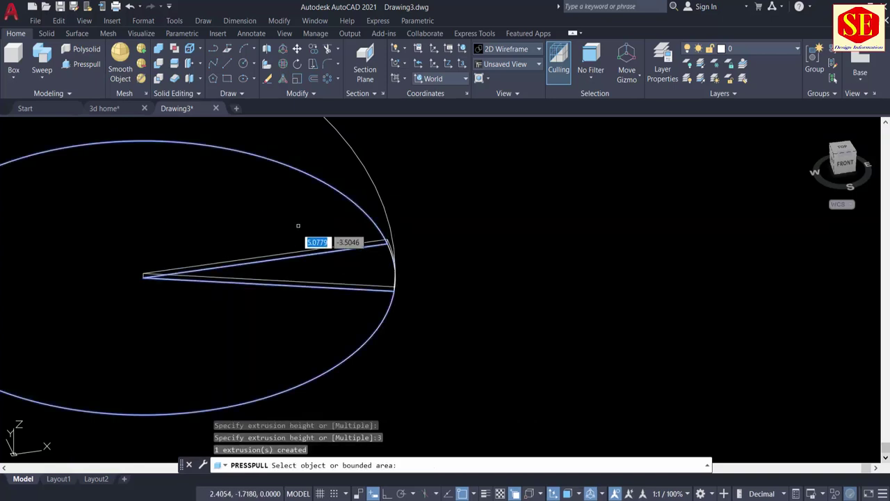
pyautogui.scroll(2, 327, 264)
pyautogui.keyDown('shift'); pyautogui.moveTo(328, 263); pyautogui.dragTo(343, 278, button='middle'); pyautogui.keyUp('shift')
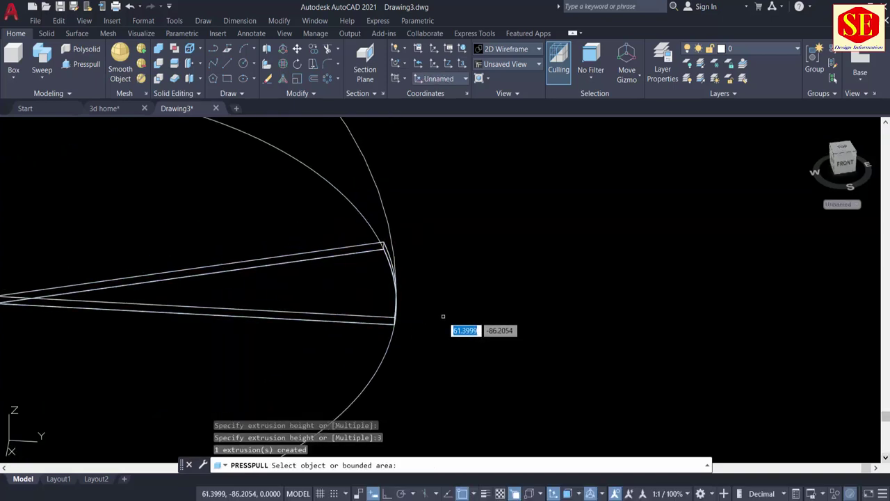
pyautogui.press('Return')
pyautogui.moveTo(443, 311)
pyautogui.keyDown('shift'); pyautogui.mouseDown(button='middle')
pyautogui.moveTo(438, 323)
pyautogui.moveTo(370, 326)
pyautogui.mouseUp(button='middle'); pyautogui.keyUp('shift')
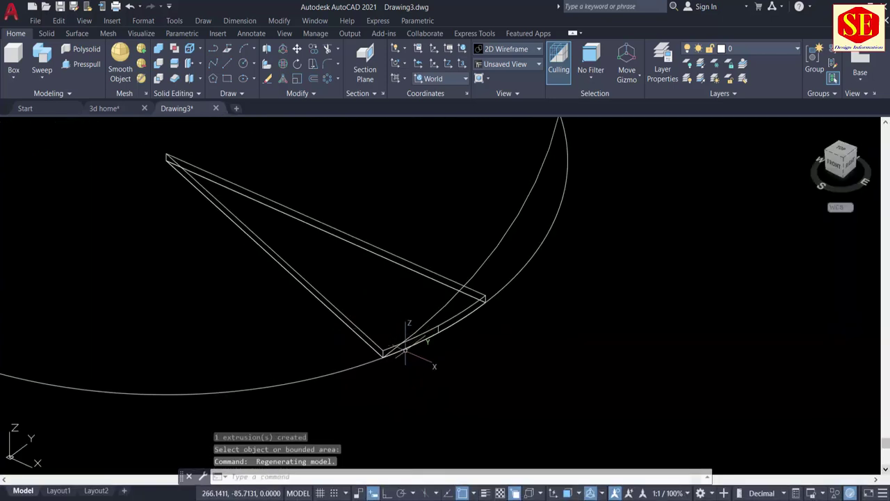
# - Draw a radius-2 circle at the step's outer end and presspull it 120 high into a post
pyautogui.click(242, 64)
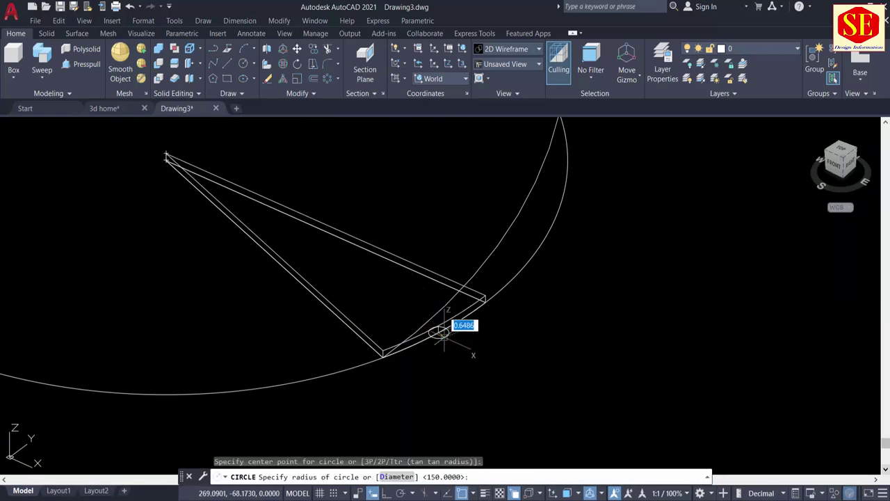
pyautogui.click(439, 328)
pyautogui.write('4')
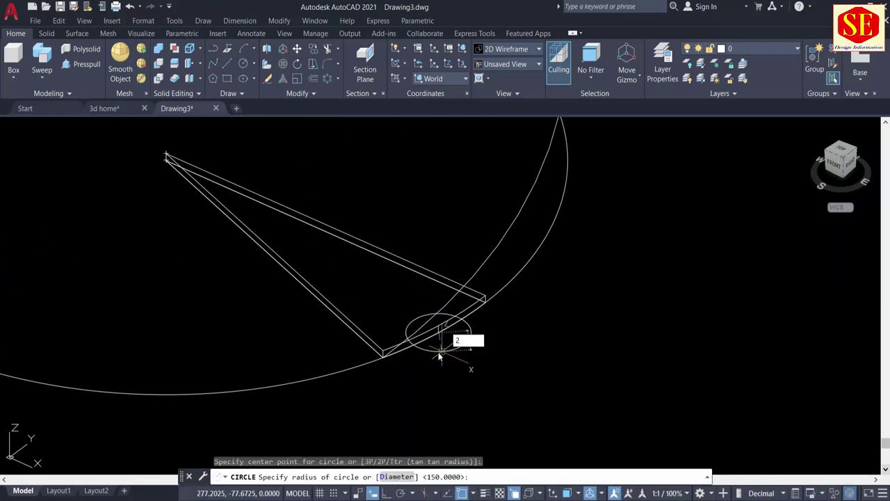
pyautogui.press('Return')
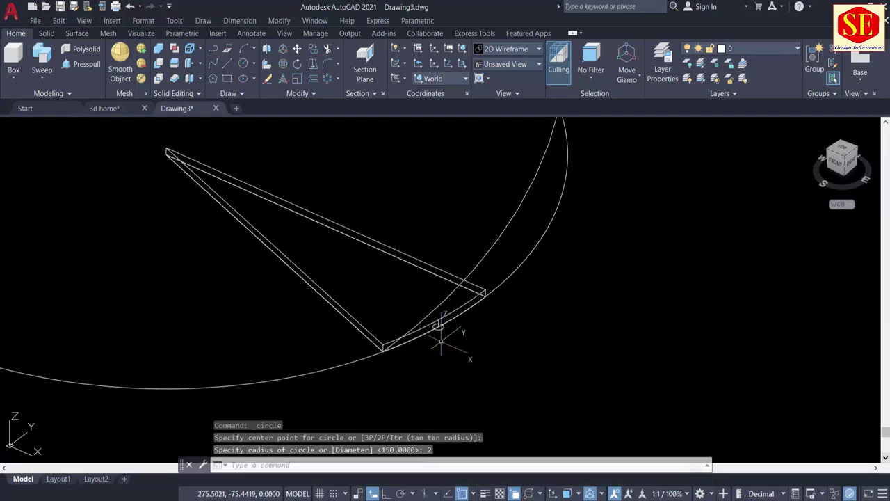
pyautogui.click(84, 64)
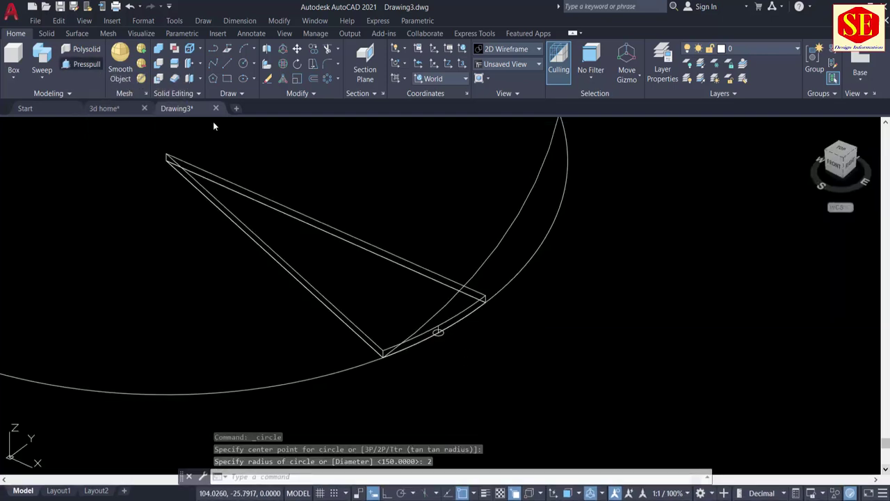
pyautogui.click(438, 332)
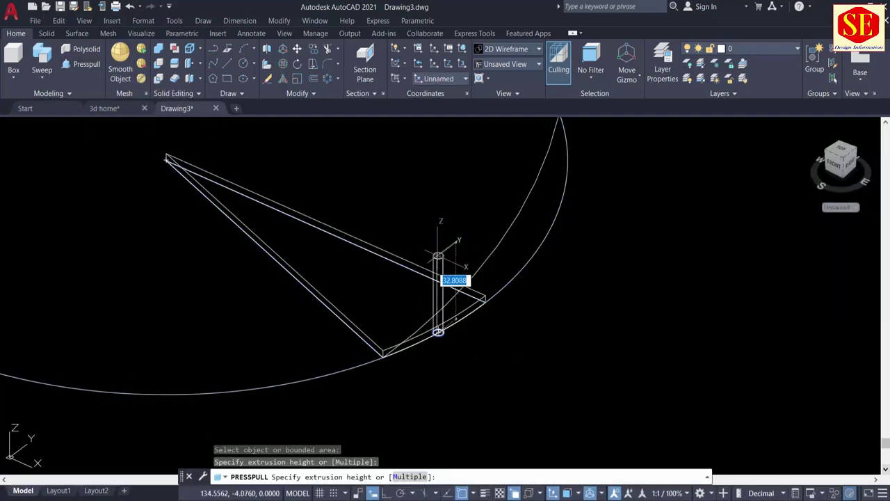
pyautogui.scroll(-3, 436, 230)
pyautogui.scroll(4, 574, 163)
pyautogui.write('120')
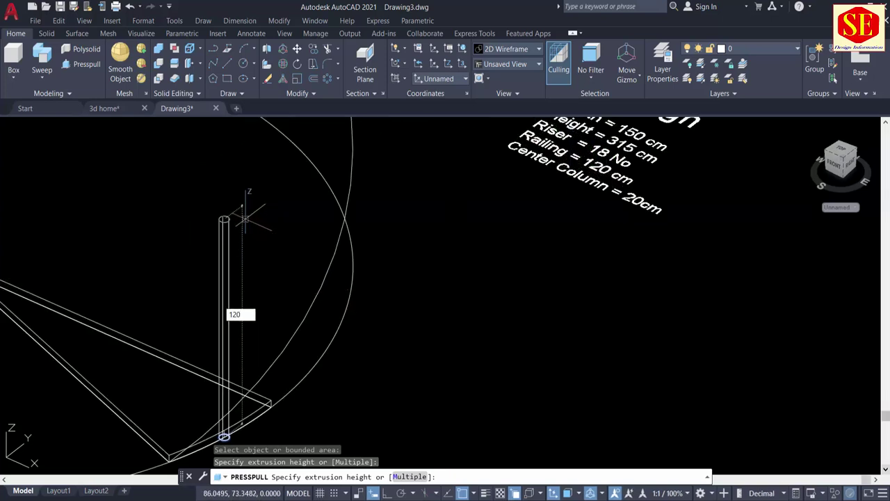
pyautogui.press('Return')
pyautogui.scroll(-5, 287, 273)
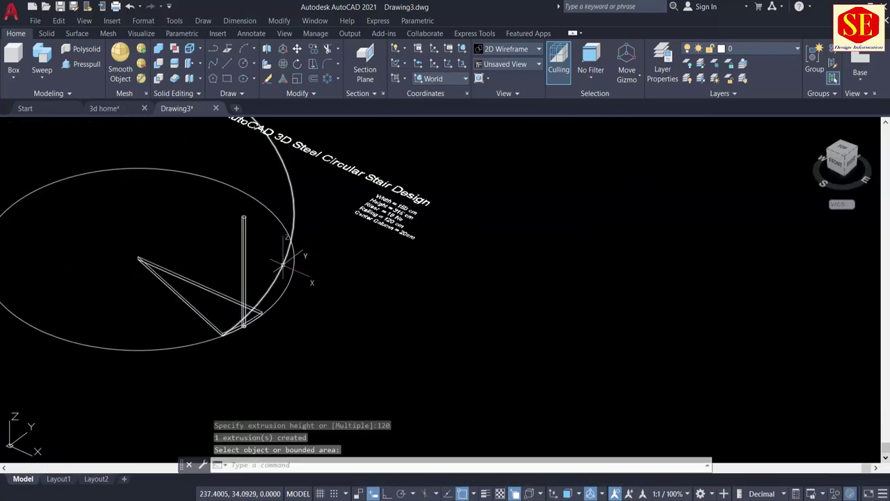
pyautogui.keyDown('shift'); pyautogui.moveTo(251, 362); pyautogui.dragTo(98, 165, button='middle'); pyautogui.keyUp('shift')
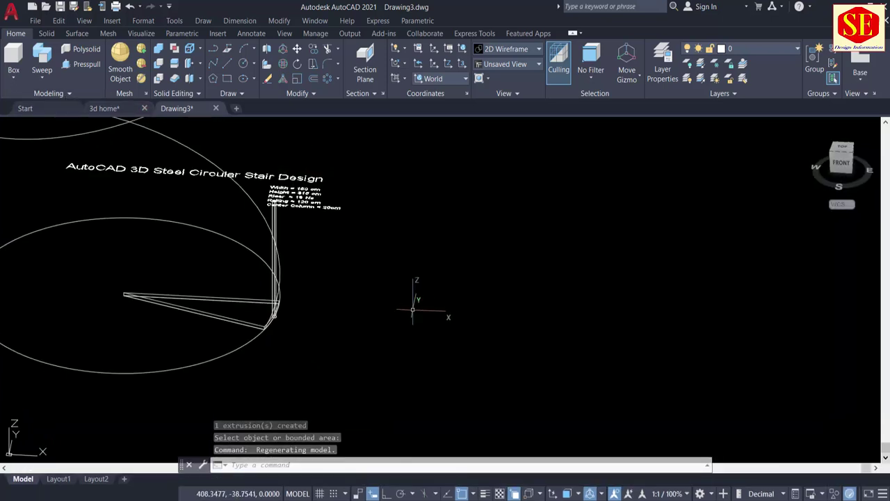
# - Switch the viewport to the Realistic visual style and recentre the stair parts
pyautogui.click(414, 310)
pyautogui.press('Escape')
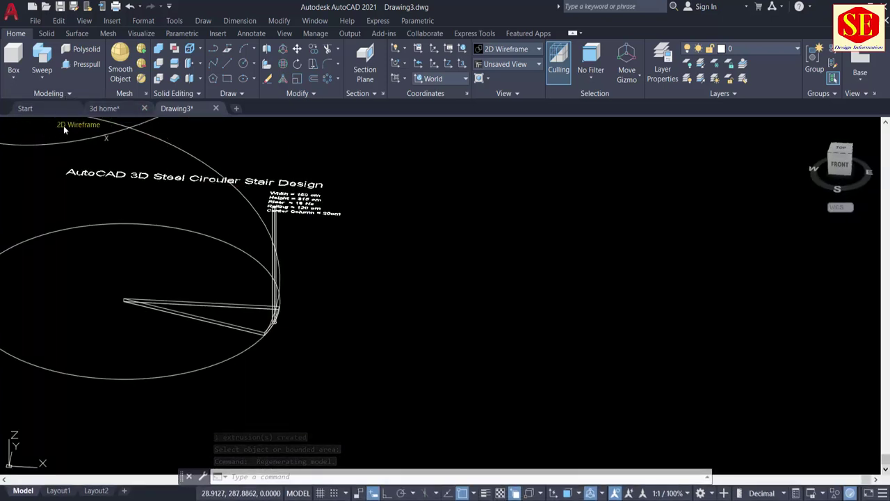
pyautogui.click(63, 126)
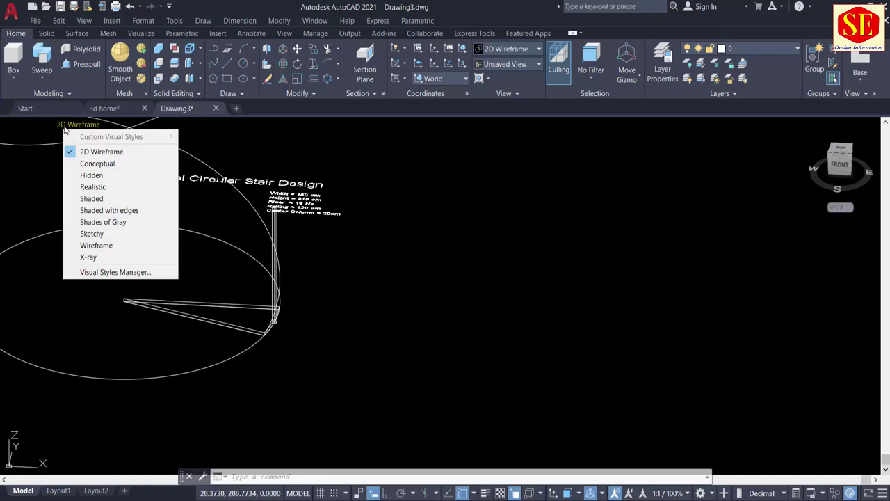
pyautogui.click(98, 187)
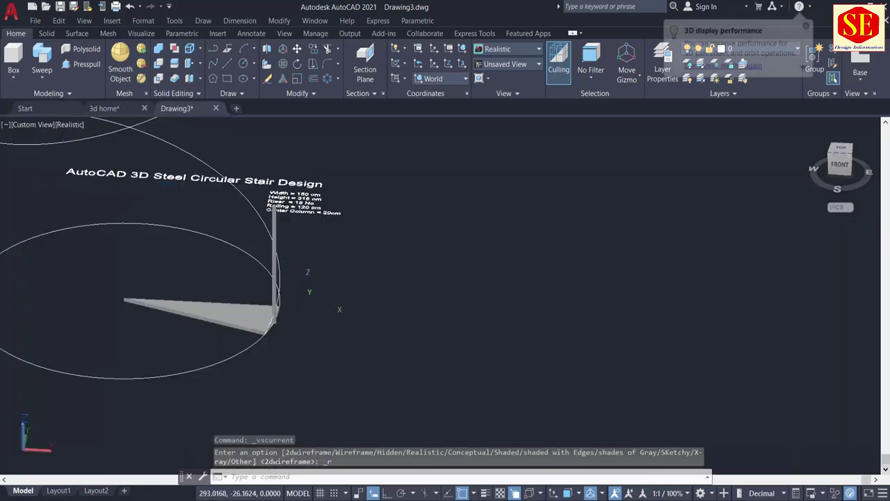
pyautogui.moveTo(326, 318)
pyautogui.mouseDown(button='middle')
pyautogui.moveTo(415, 339)
pyautogui.moveTo(433, 382)
pyautogui.mouseUp(button='middle')
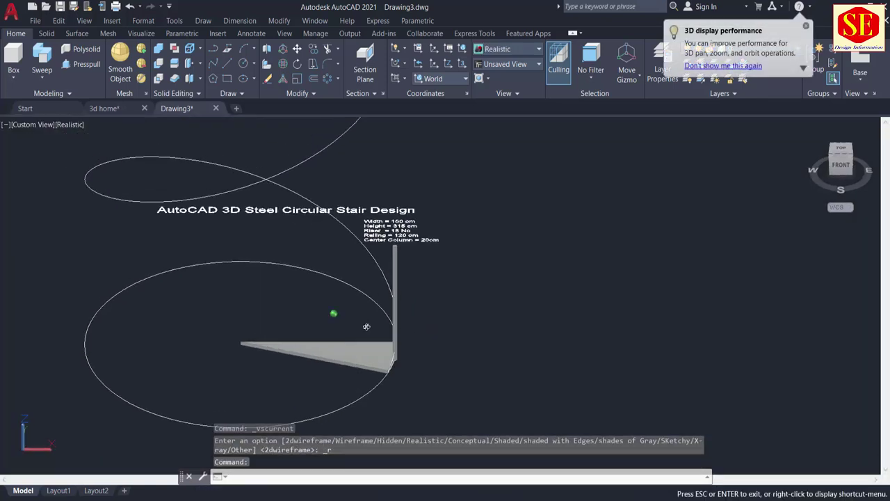
pyautogui.scroll(2, 433, 382)
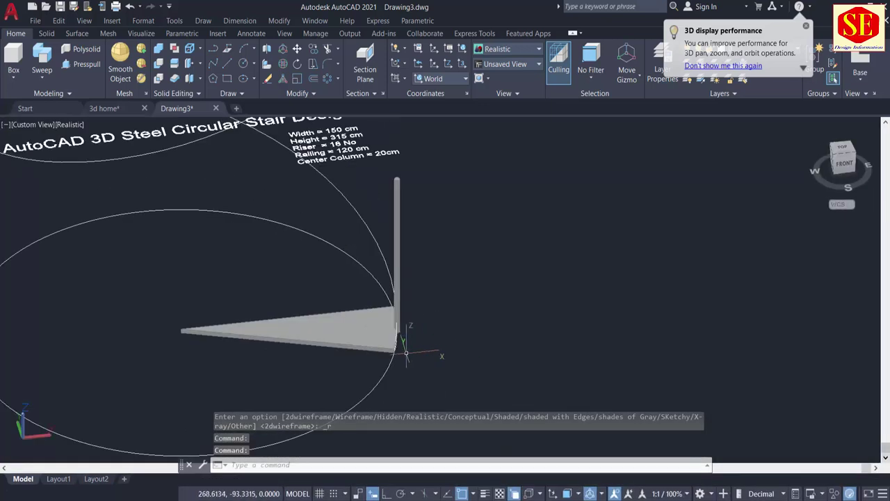
pyautogui.scroll(-5, 497, 363)
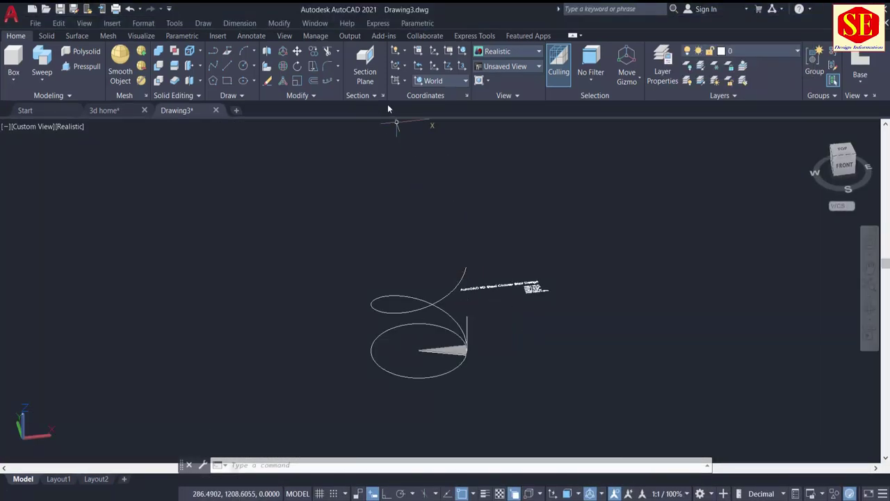
# - Path-array the step and post along the helix, giving five initial copies
pyautogui.click(339, 80)
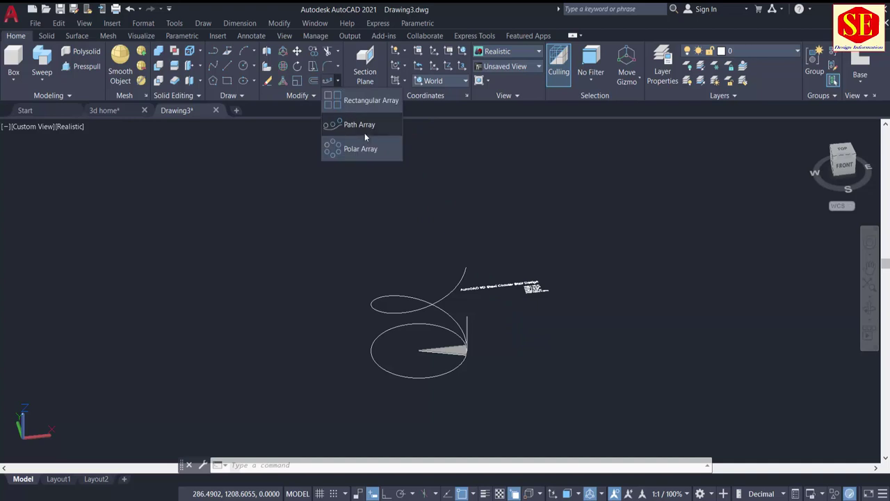
pyautogui.click(357, 125)
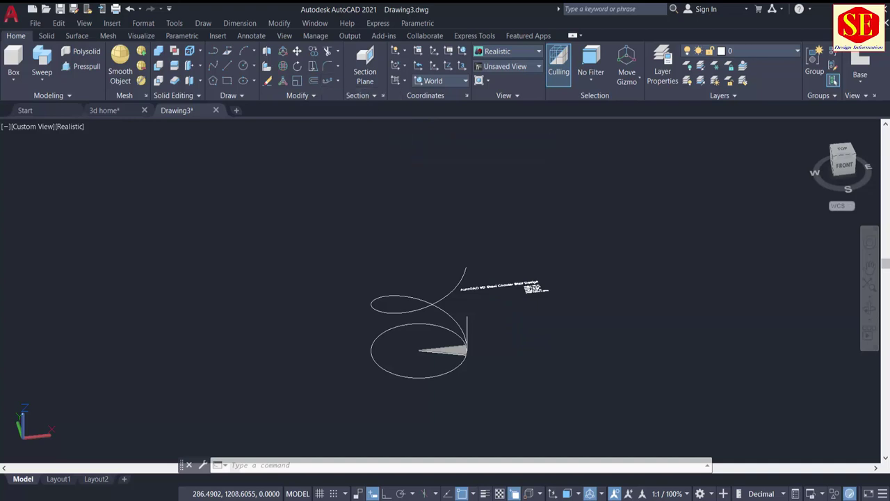
pyautogui.scroll(2, 457, 368)
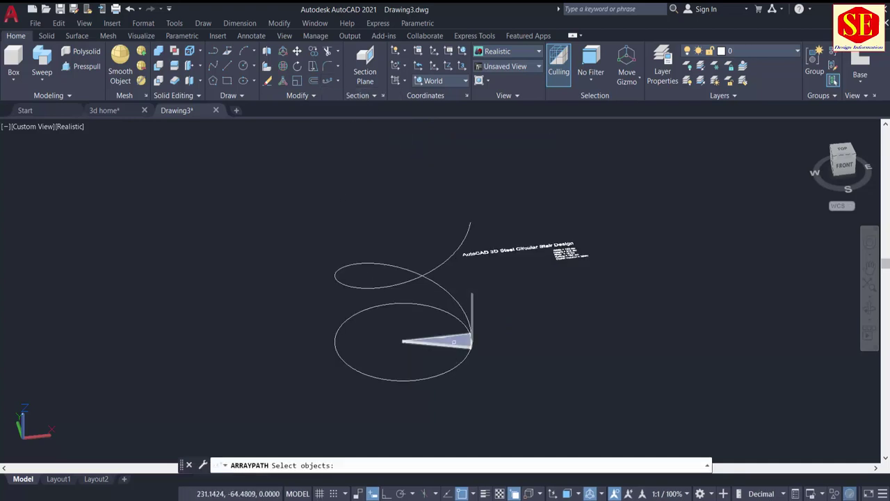
pyautogui.click(453, 342)
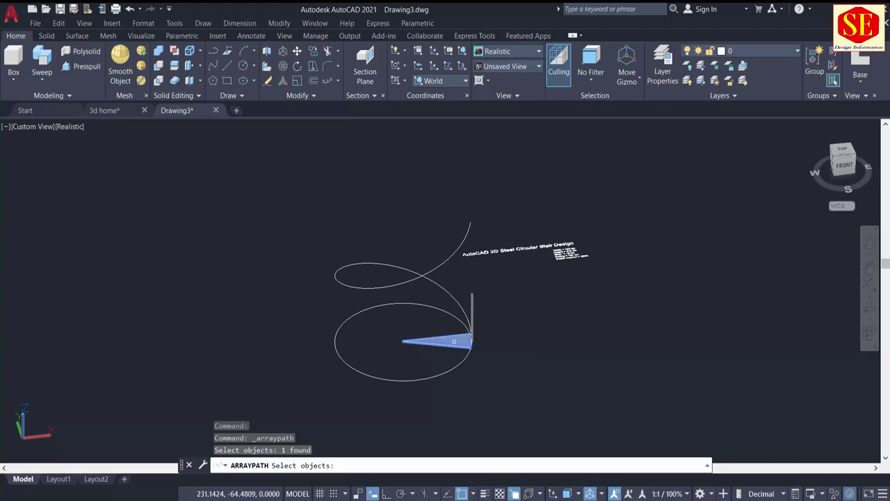
pyautogui.click(472, 298)
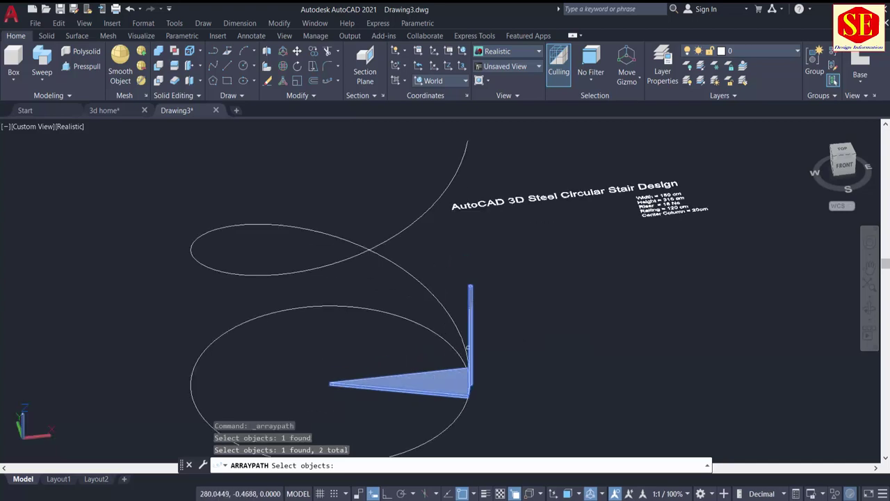
pyautogui.press('Return')
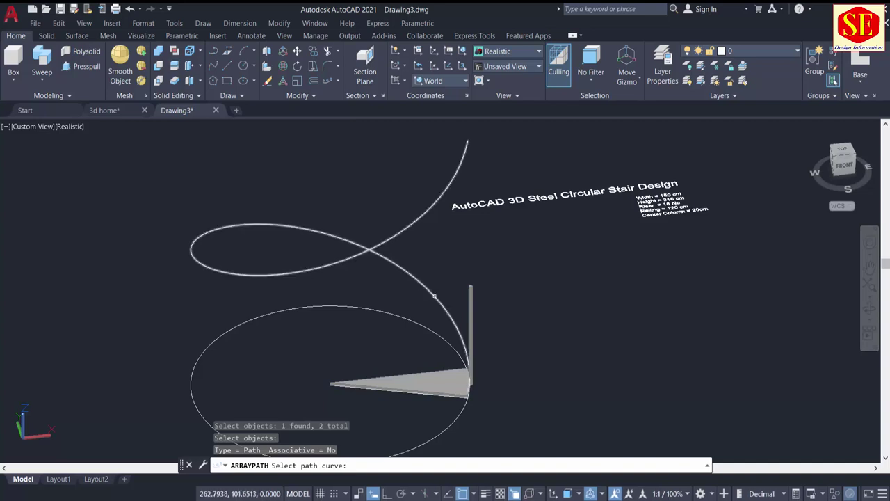
pyautogui.click(433, 294)
pyautogui.moveTo(340, 220); pyautogui.dragTo(354, 280, button='middle')
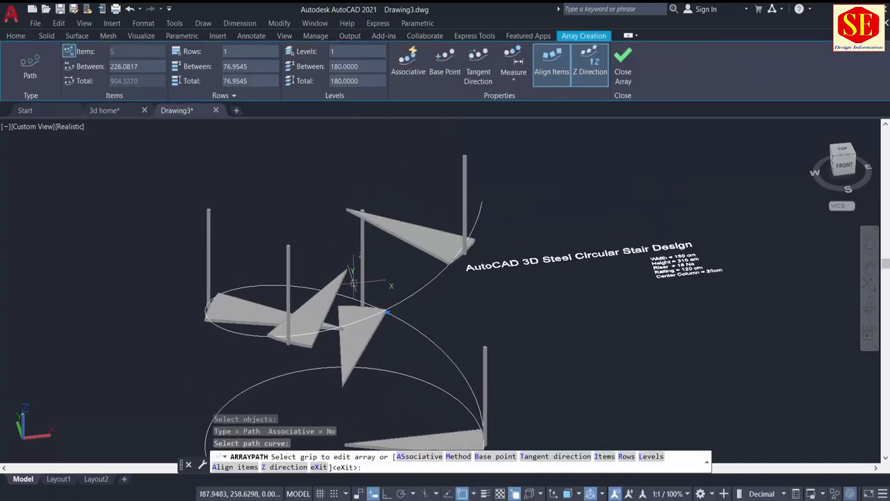
# - Set the path array to Divide with 18 items, then close array editing
pyautogui.click(510, 81)
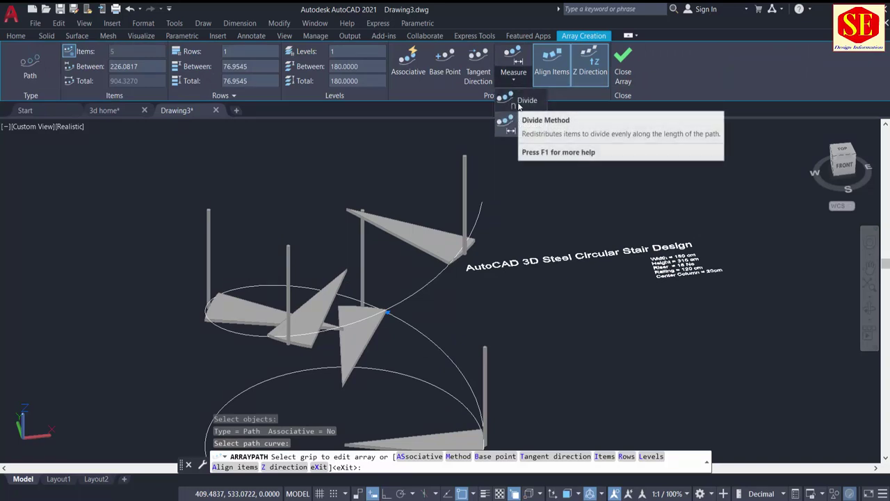
pyautogui.click(514, 100)
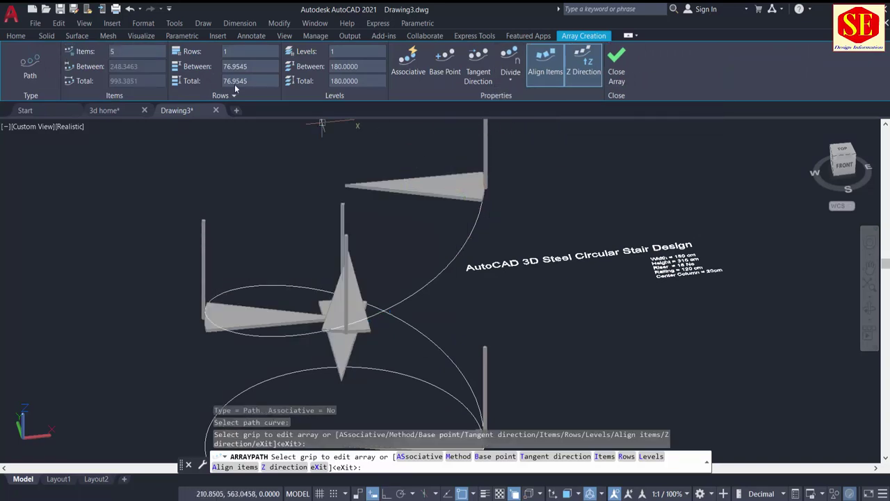
pyautogui.scroll(2, 645, 260)
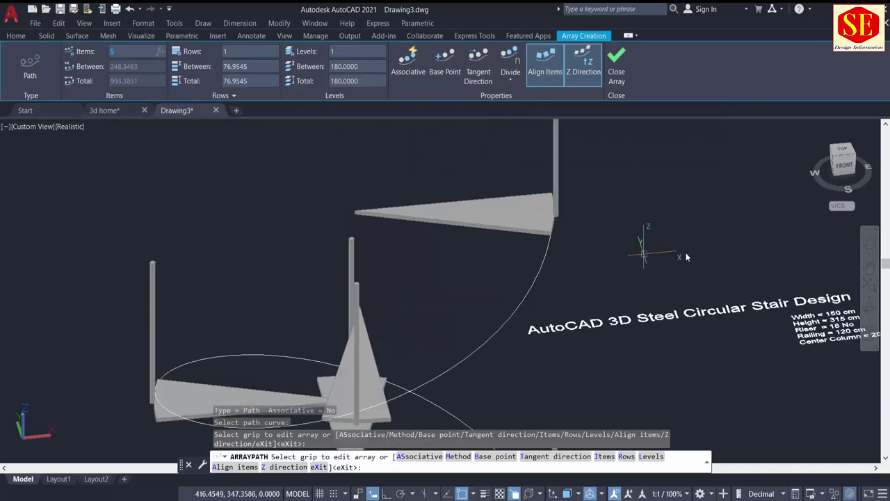
pyautogui.scroll(1, 643, 254)
pyautogui.scroll(1, 643, 254)
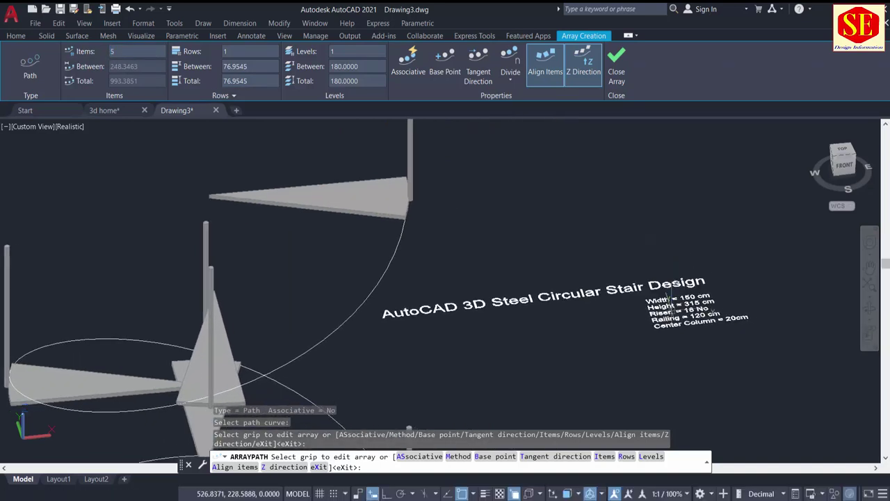
pyautogui.scroll(1, 710, 306)
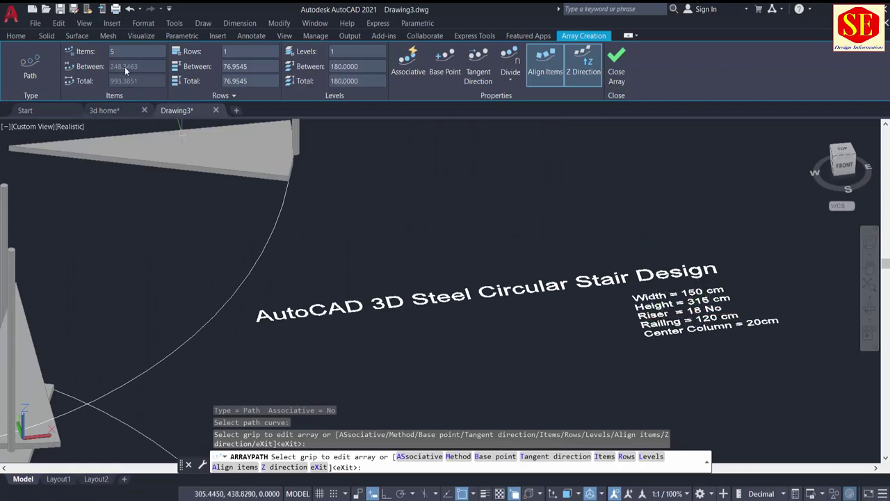
pyautogui.scroll(-2, 253, 228)
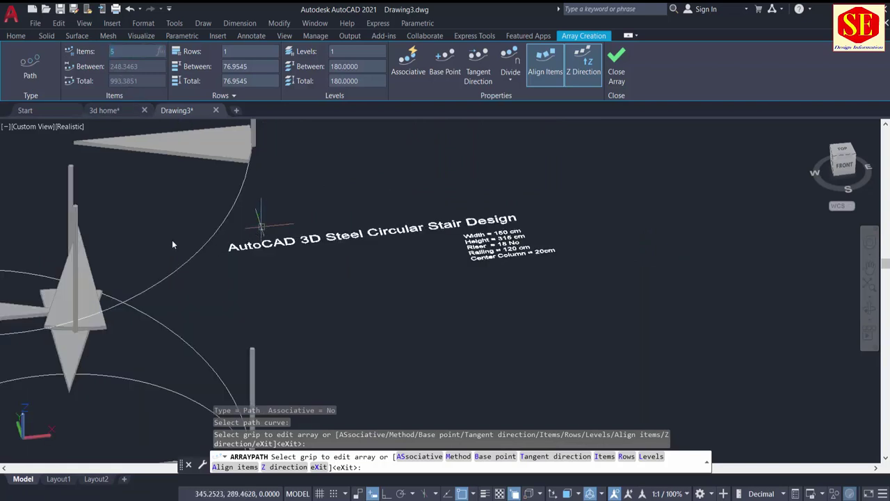
pyautogui.scroll(-2, 218, 250)
pyautogui.write('18')
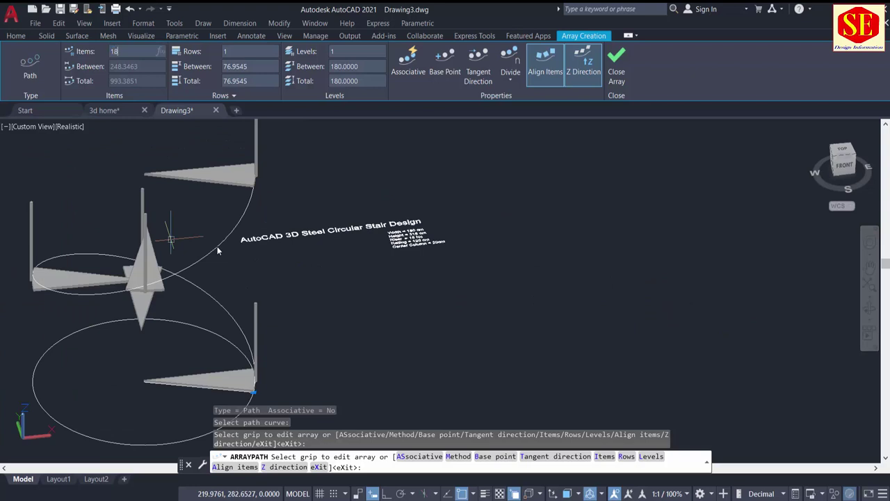
pyautogui.press('Return')
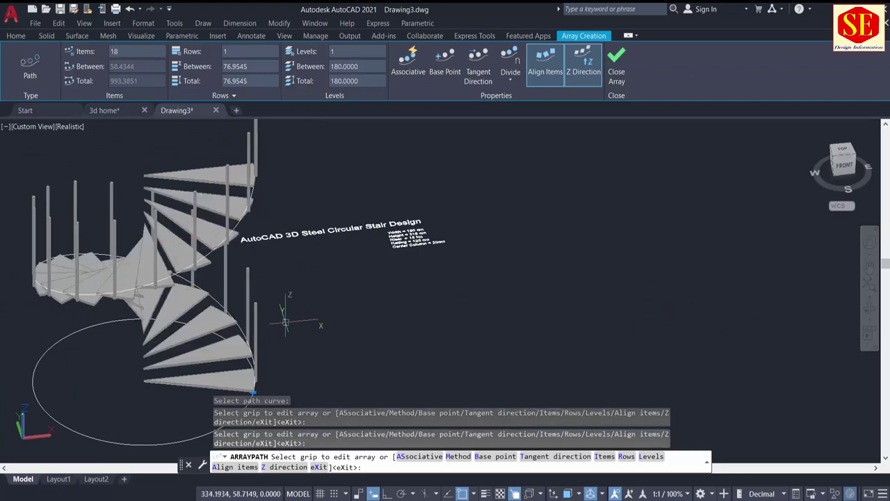
pyautogui.moveTo(350, 298)
pyautogui.mouseDown(button='middle')
pyautogui.moveTo(407, 284)
pyautogui.moveTo(400, 318)
pyautogui.mouseUp(button='middle')
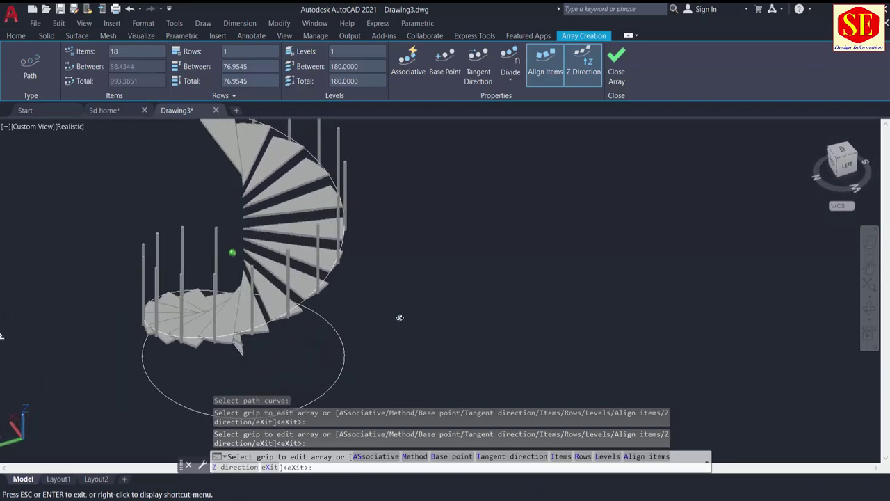
pyautogui.moveTo(214, 271)
pyautogui.keyDown('shift'); pyautogui.mouseDown(button='middle')
pyautogui.moveTo(293, 283)
pyautogui.moveTo(318, 259)
pyautogui.mouseUp(button='middle'); pyautogui.keyUp('shift')
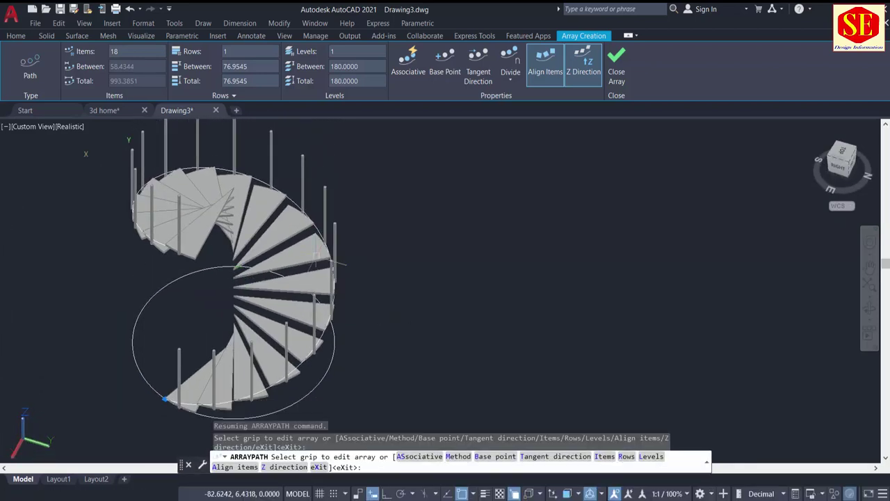
pyautogui.press('Return')
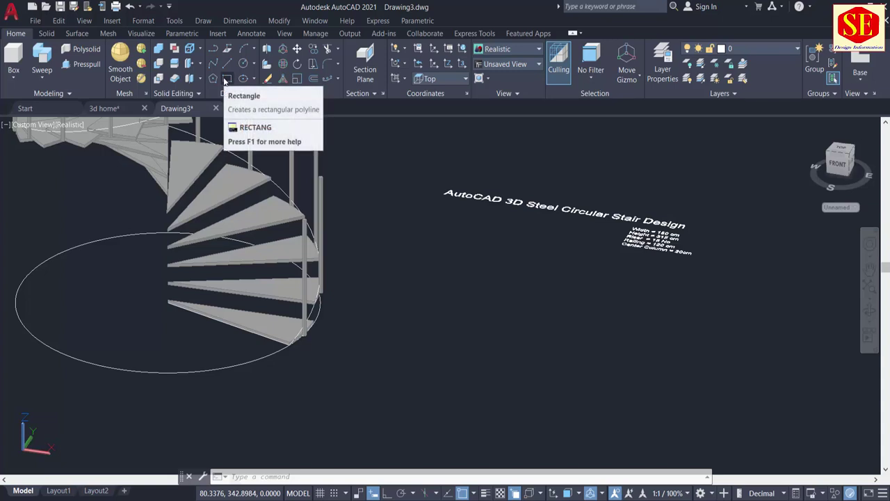
# - Draw a 1 by 40 rectangle in the empty space beside the treads
pyautogui.click(223, 77)
pyautogui.scroll(2, 331, 338)
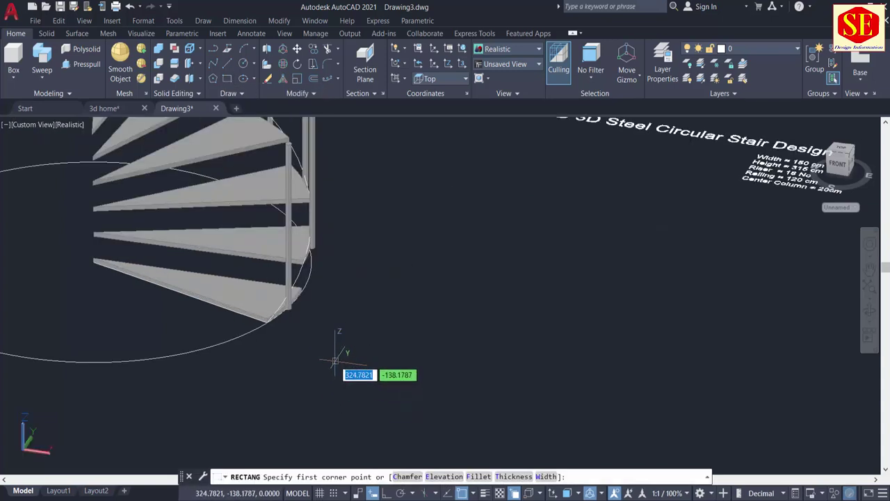
pyautogui.click(336, 360)
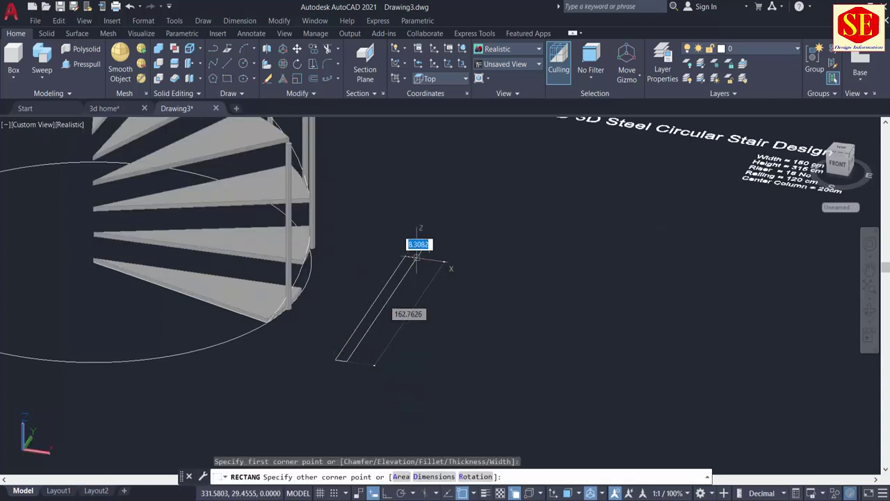
pyautogui.press('Tab')
pyautogui.write('40')
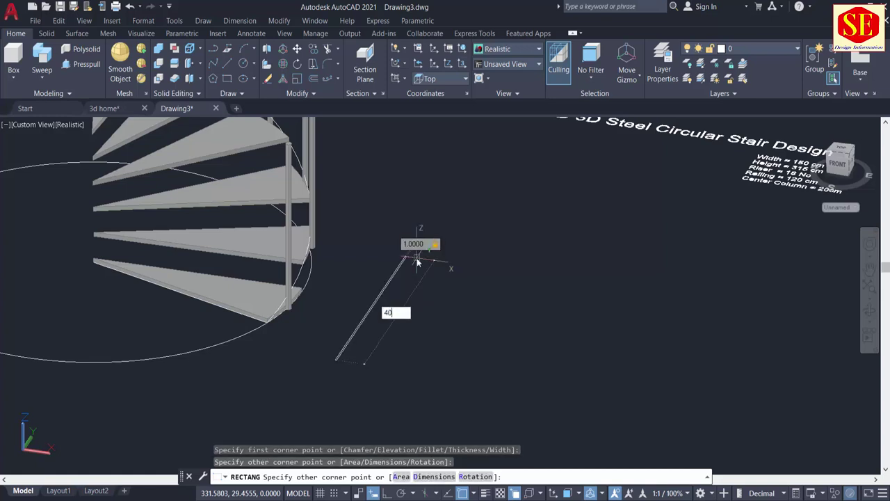
pyautogui.press('Return')
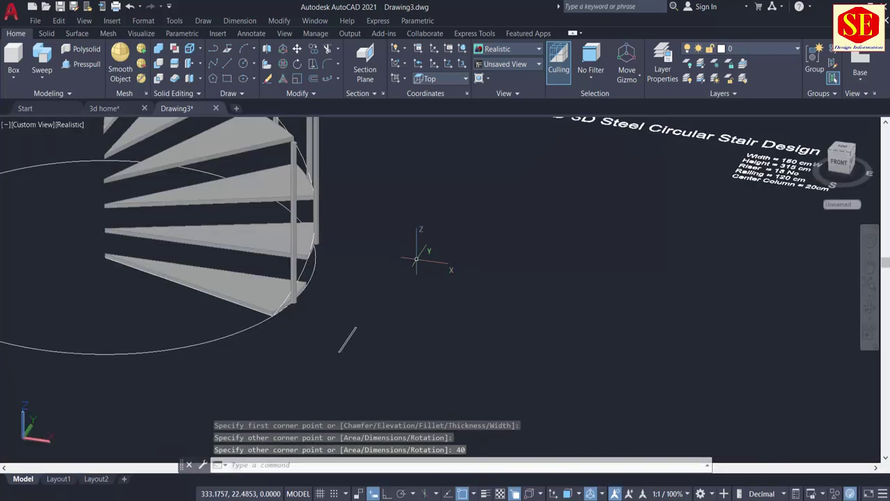
# - Draw a second slim rectangle, 1 by 50, from a typed offset corner
pyautogui.scroll(3, 358, 306)
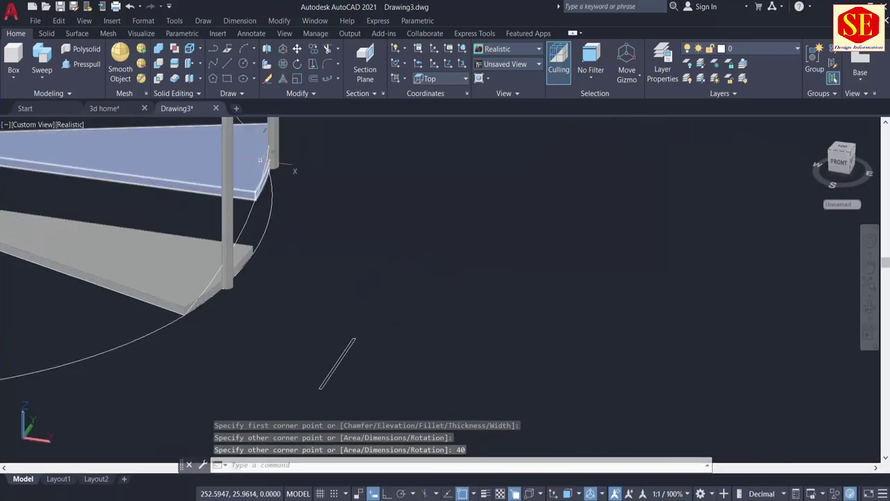
pyautogui.press('Return')
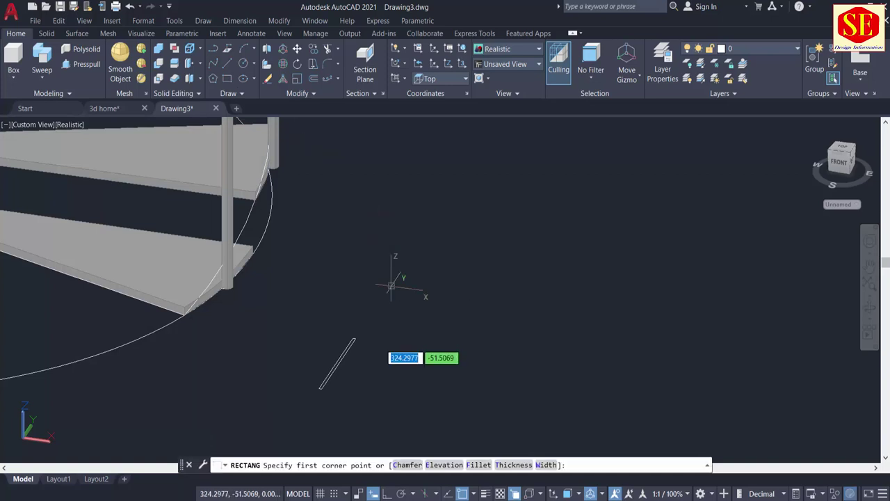
pyautogui.scroll(2, 355, 337)
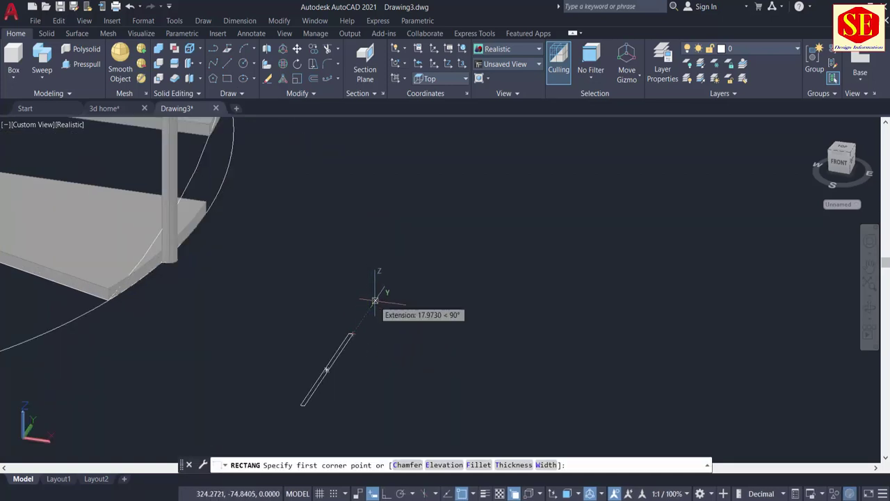
pyautogui.write('10')
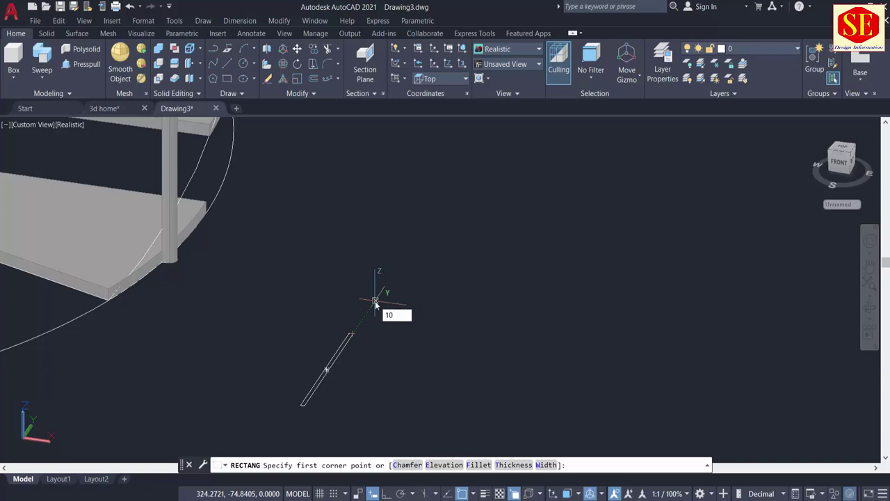
pyautogui.press('Return')
pyautogui.write('1')
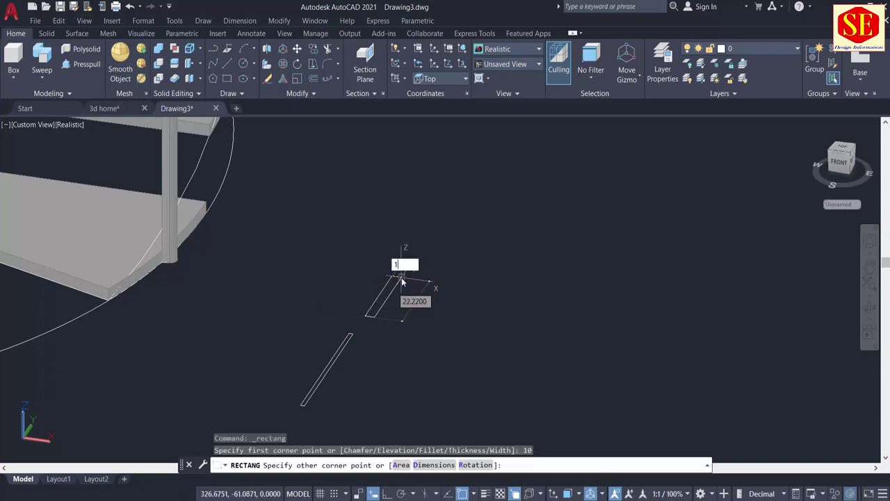
pyautogui.press('Tab')
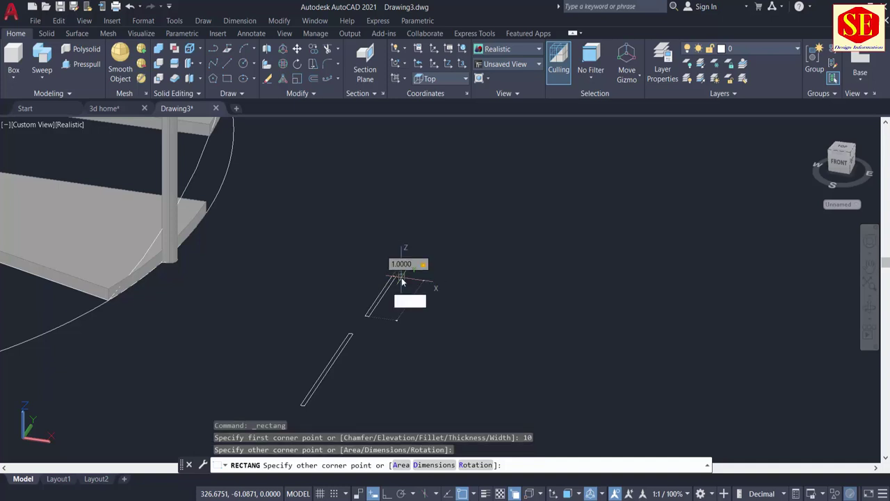
pyautogui.press('Return')
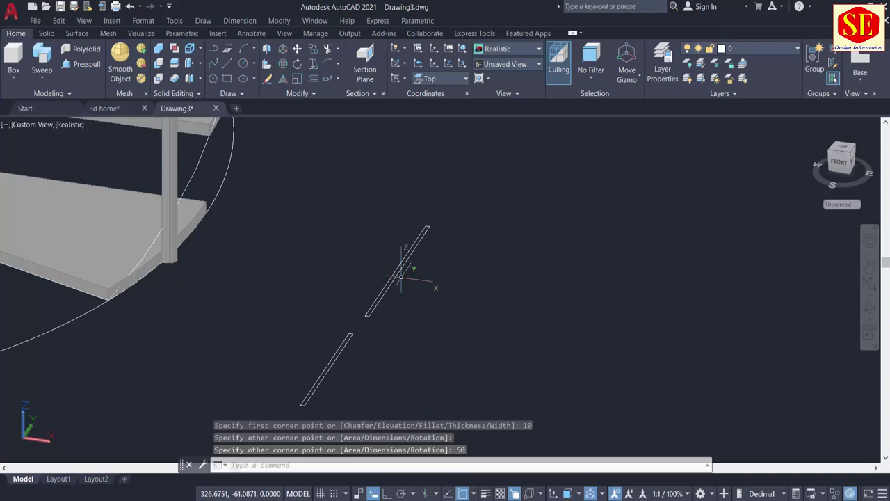
pyautogui.keyDown('shift'); pyautogui.moveTo(487, 267); pyautogui.dragTo(275, 144, button='middle'); pyautogui.keyUp('shift')
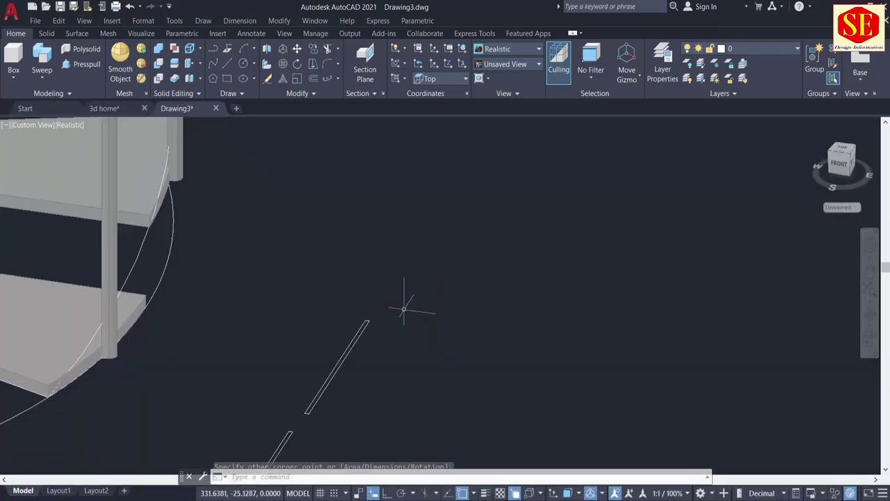
# - Draw a radius-3.5 circle centred 10 units beyond the slim rectangle's end
pyautogui.click(242, 64)
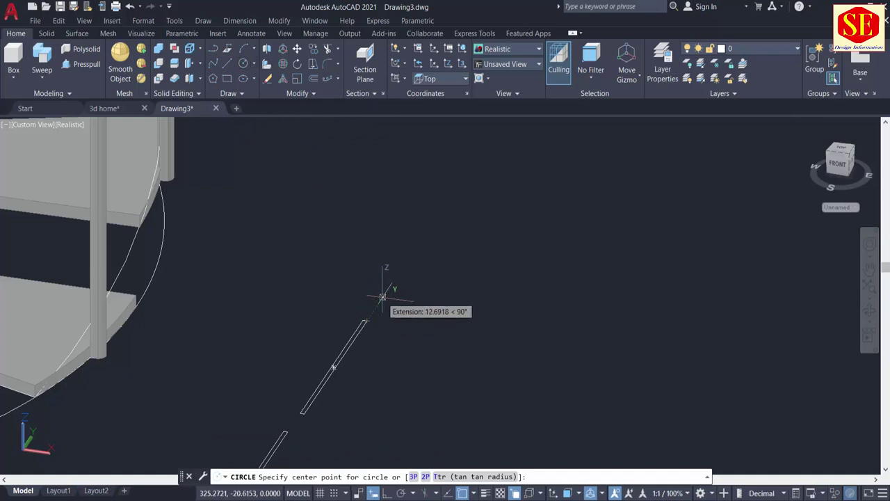
pyautogui.write('10')
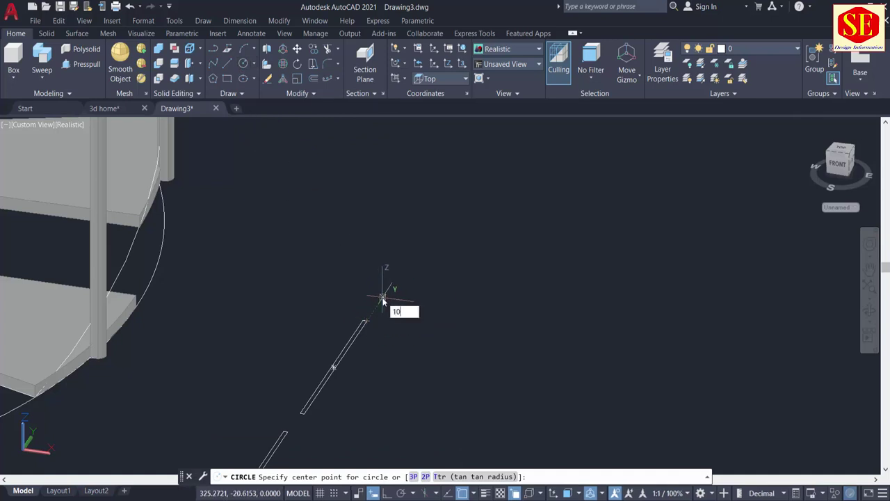
pyautogui.press('Return')
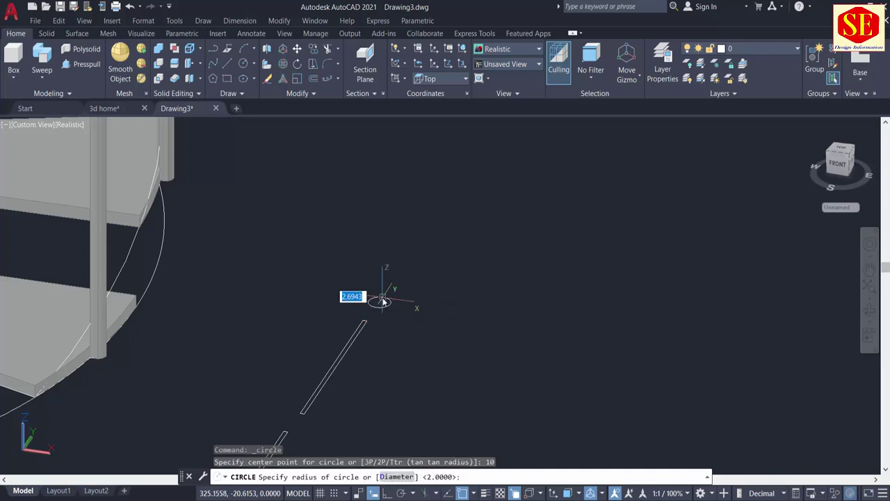
pyautogui.press('Return')
pyautogui.moveTo(379, 298); pyautogui.dragTo(419, 324, button='middle')
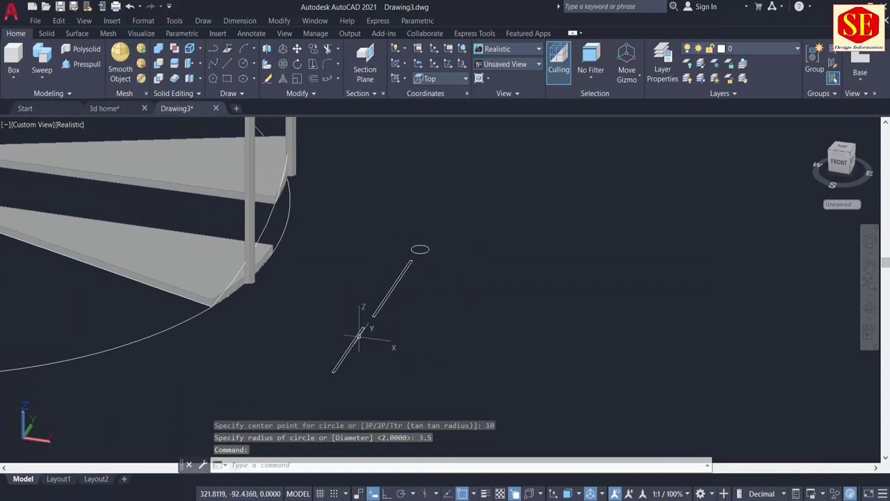
pyautogui.scroll(1, 357, 294)
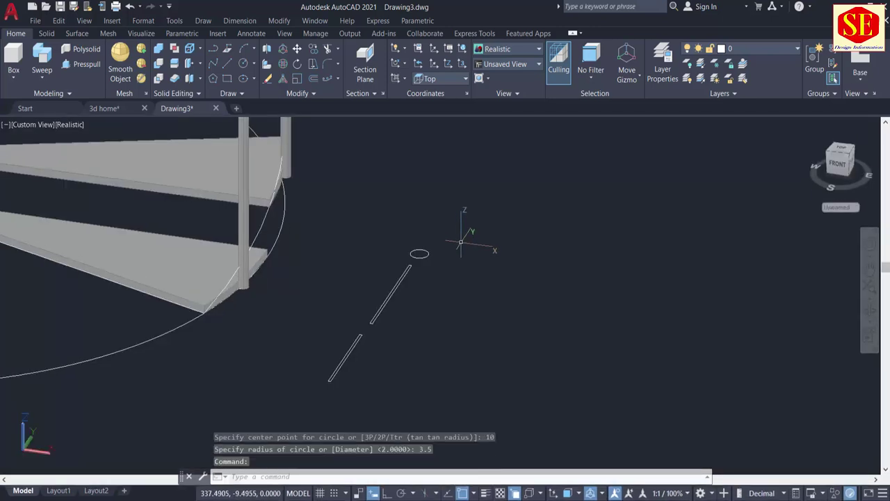
pyautogui.click(459, 238)
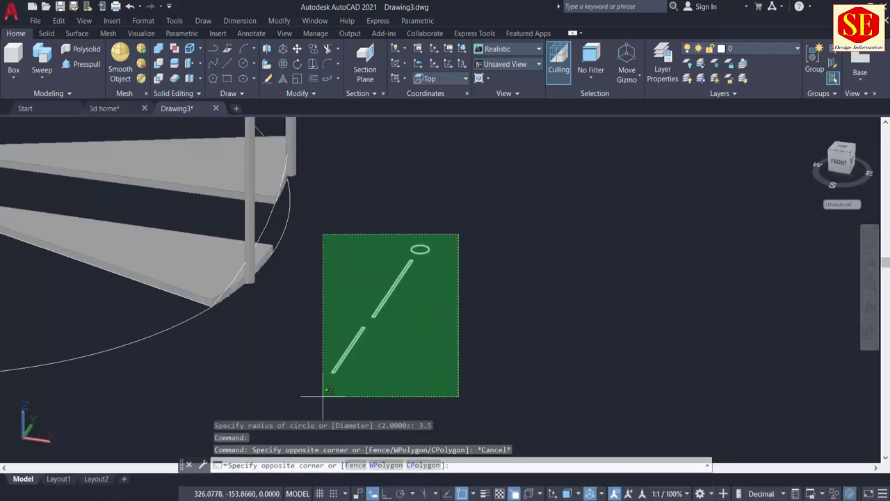
# - Window-select the rectangles and circle and rotate them upright about the base grip
pyautogui.click(334, 391)
pyautogui.click(383, 310)
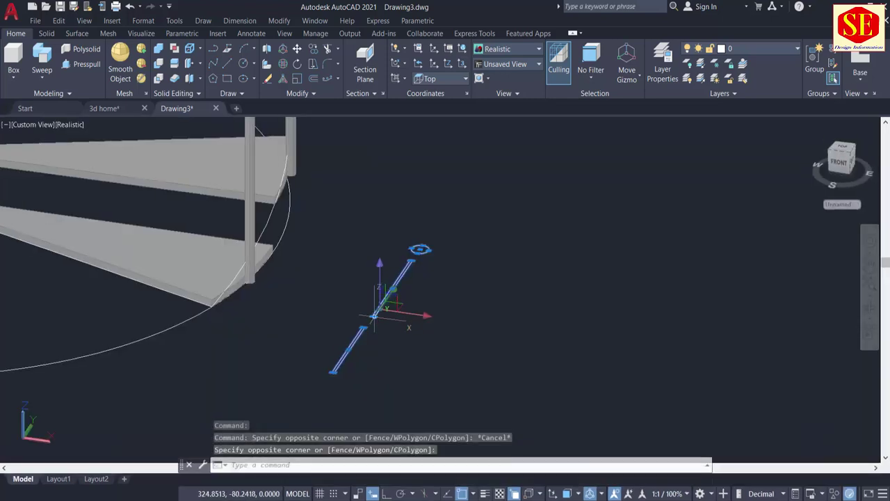
pyautogui.click(415, 314)
pyautogui.click(416, 314)
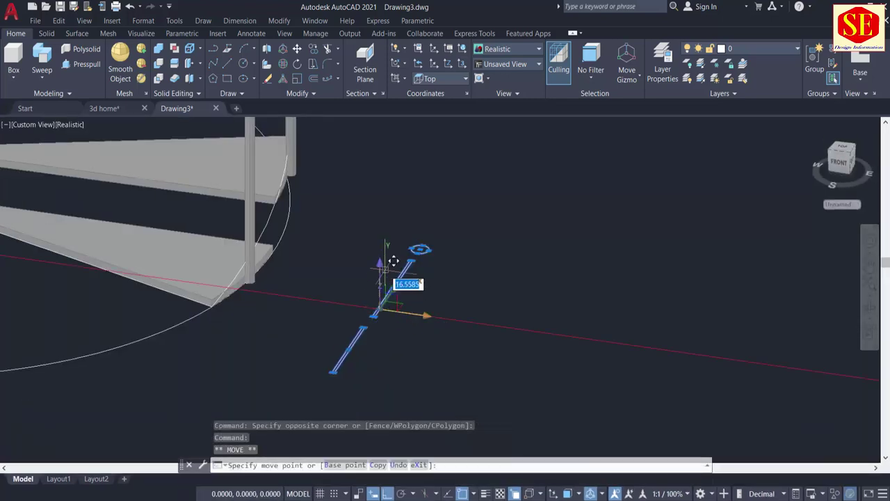
pyautogui.press('space')
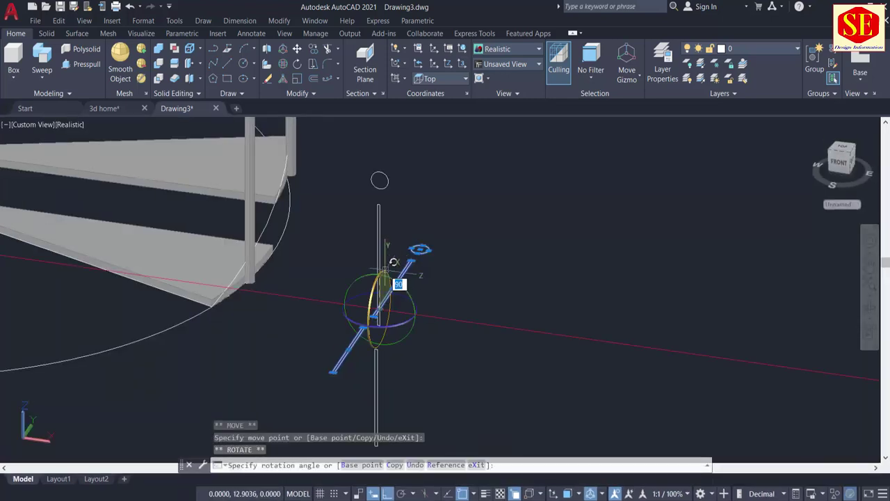
pyautogui.press('Escape')
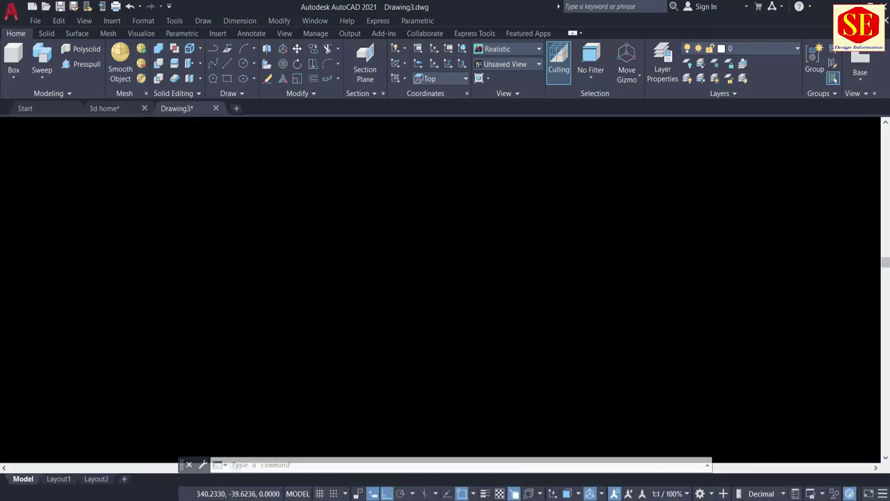
pyautogui.press('Escape')
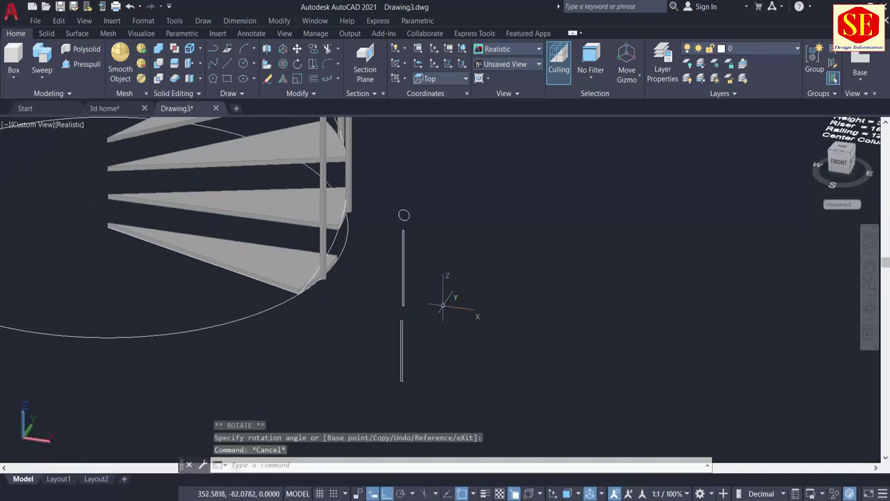
# - Start MOVE and window-select the three upright objects
pyautogui.write('M')
pyautogui.press('Return')
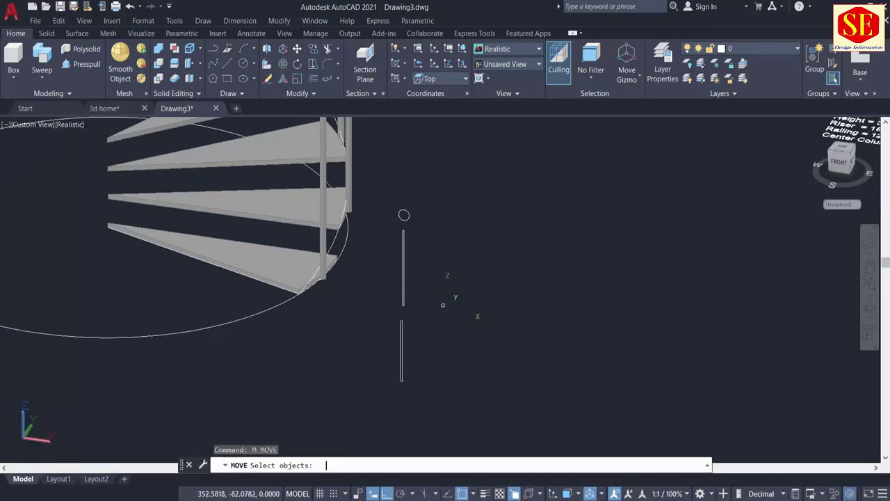
pyautogui.click(438, 195)
pyautogui.click(379, 372)
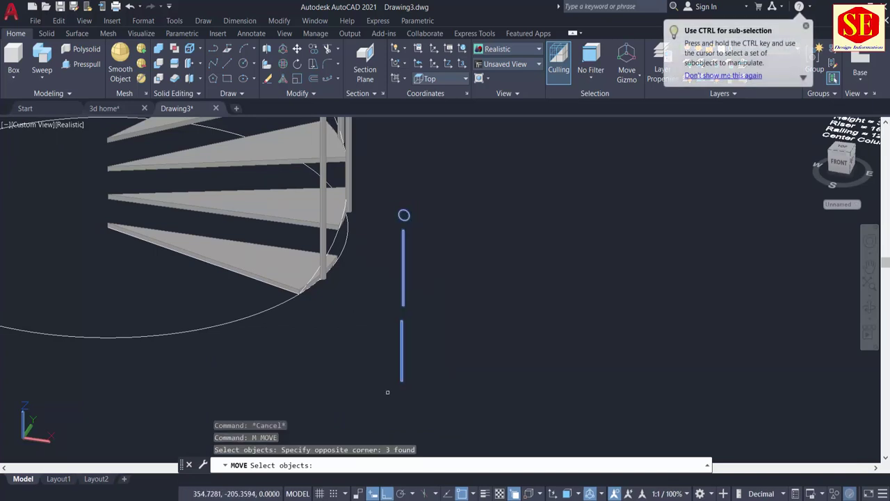
pyautogui.scroll(2, 401, 382)
pyautogui.press('Return')
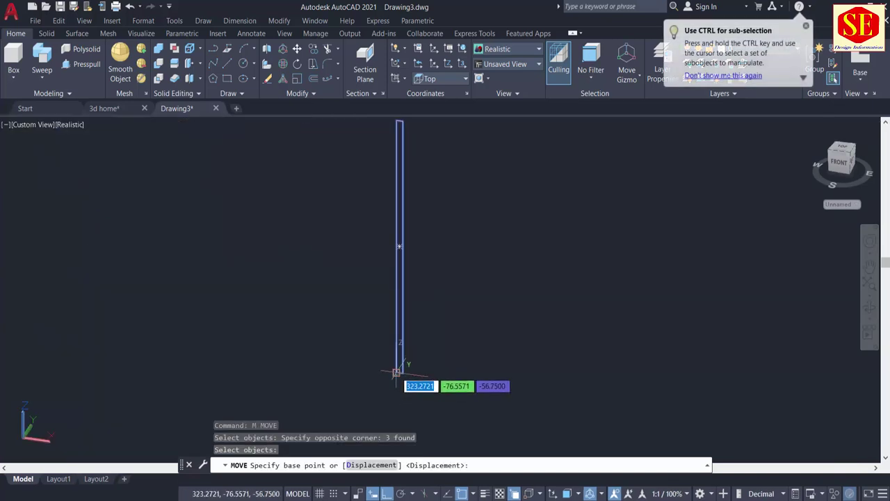
# - Move them from the line's bottom endpoint onto the bottom tread's outer corner
pyautogui.click(399, 372)
pyautogui.scroll(-2, 417, 355)
pyautogui.scroll(3, 286, 235)
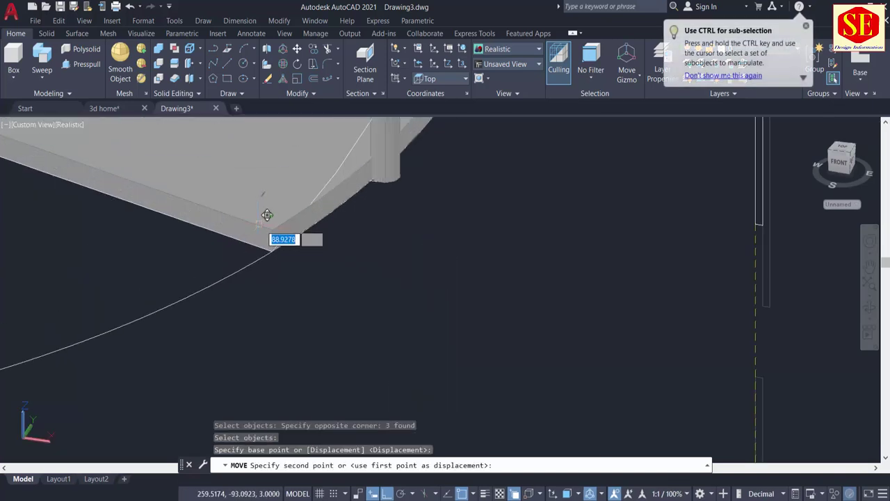
pyautogui.click(278, 247)
pyautogui.scroll(-3, 368, 316)
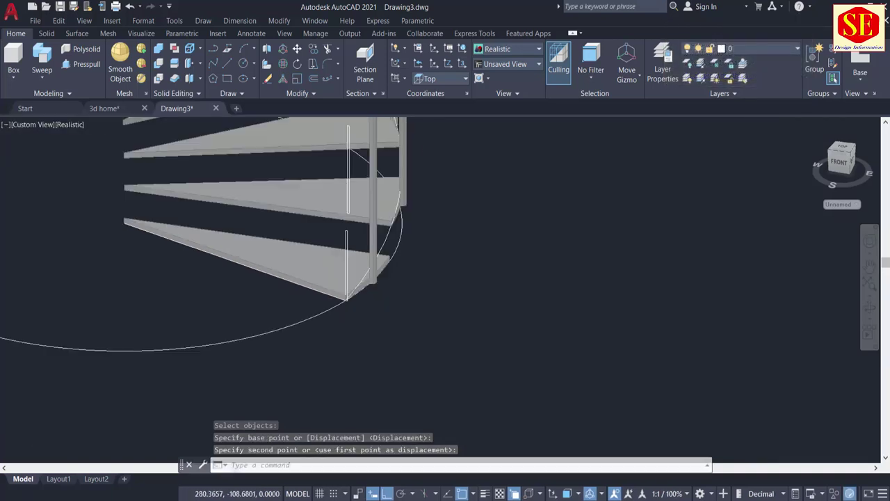
pyautogui.moveTo(362, 310); pyautogui.dragTo(376, 323, button='middle')
pyautogui.moveTo(365, 358)
pyautogui.keyDown('shift'); pyautogui.mouseDown(button='middle')
pyautogui.moveTo(357, 345)
pyautogui.moveTo(363, 352)
pyautogui.moveTo(255, 361)
pyautogui.mouseUp(button='middle'); pyautogui.keyUp('shift')
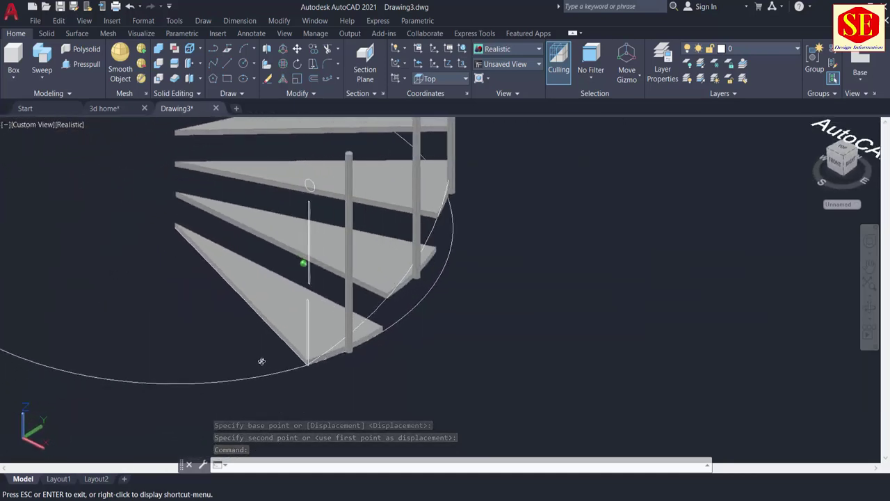
pyautogui.scroll(-3, 255, 360)
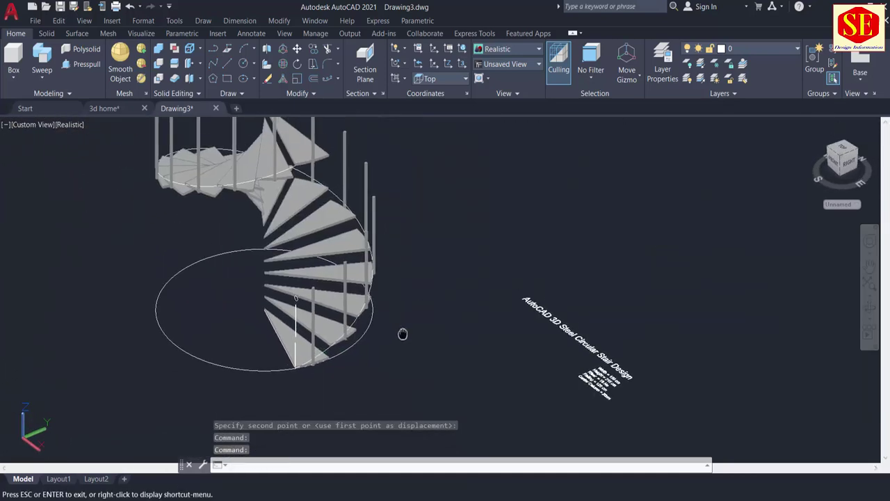
pyautogui.keyDown('shift'); pyautogui.moveTo(358, 317); pyautogui.dragTo(403, 334, button='middle'); pyautogui.keyUp('shift')
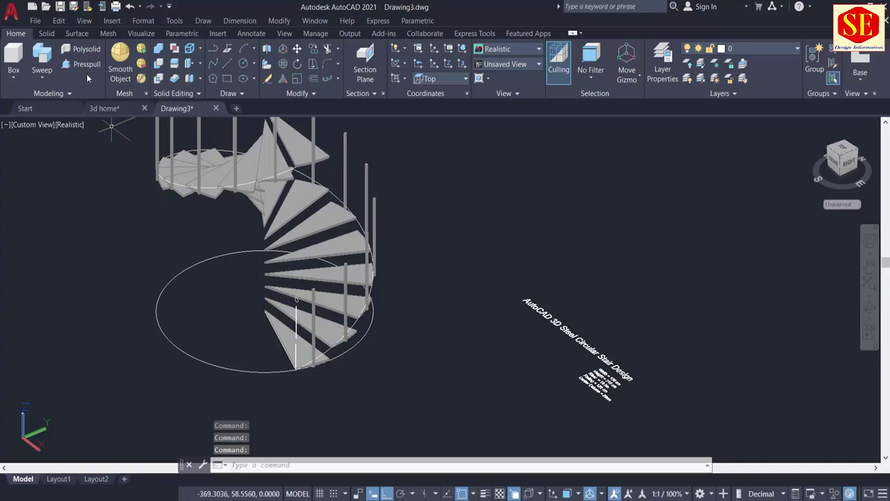
# - Start SWEEP and select the small circle and both vertical lines as profiles
pyautogui.click(43, 78)
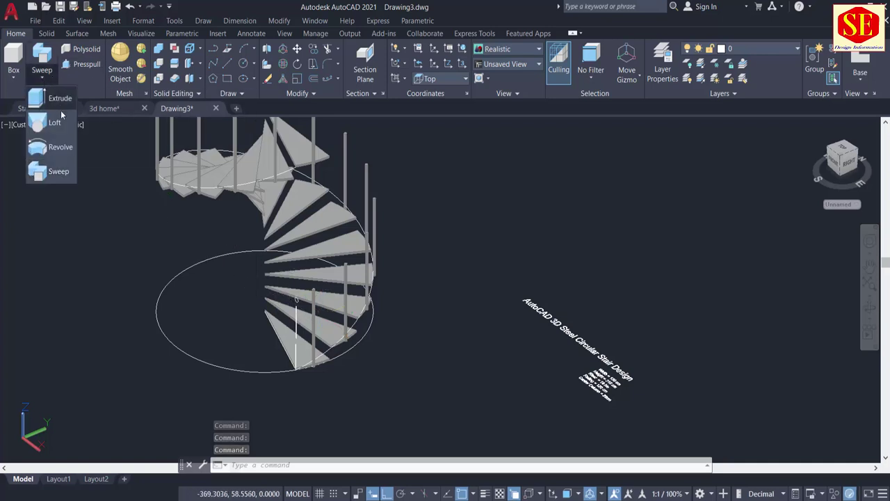
pyautogui.click(59, 174)
pyautogui.scroll(3, 315, 318)
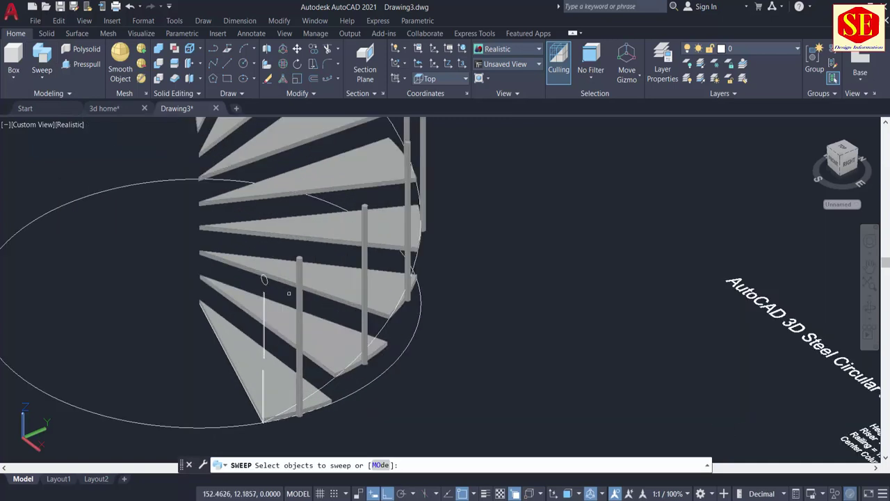
pyautogui.click(264, 280)
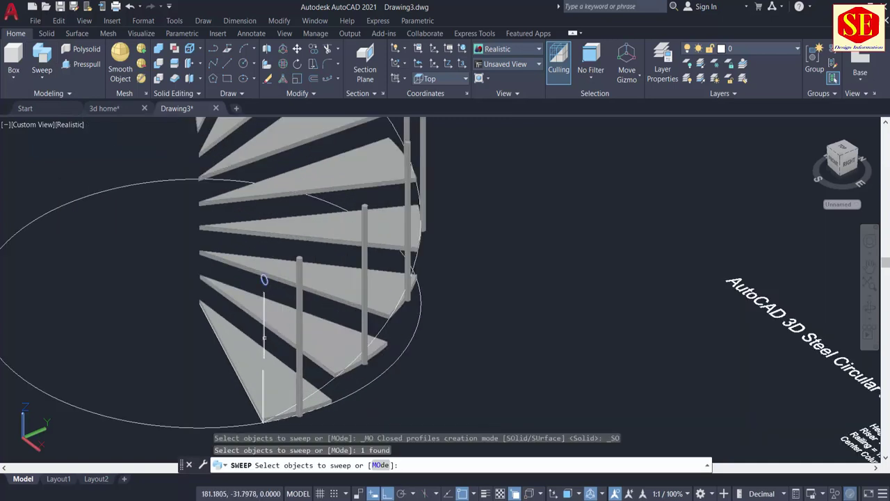
pyautogui.click(263, 337)
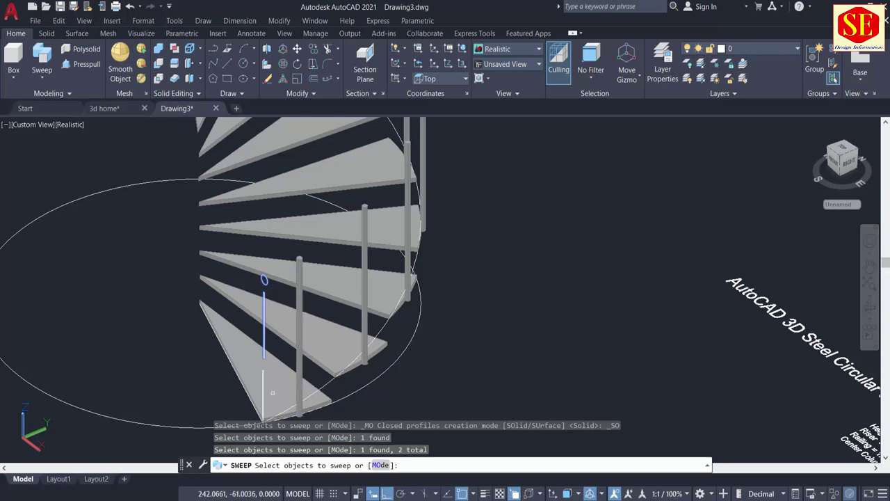
pyautogui.click(266, 382)
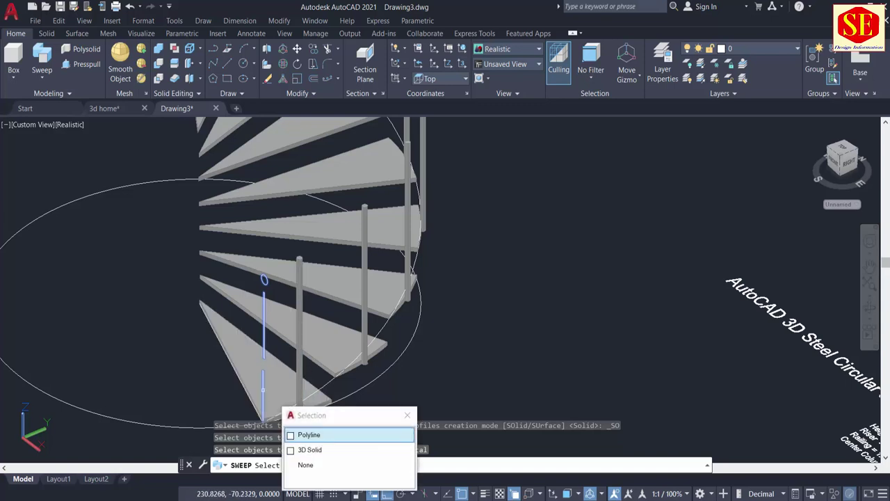
pyautogui.click(311, 437)
pyautogui.moveTo(292, 409); pyautogui.dragTo(270, 354, button='middle')
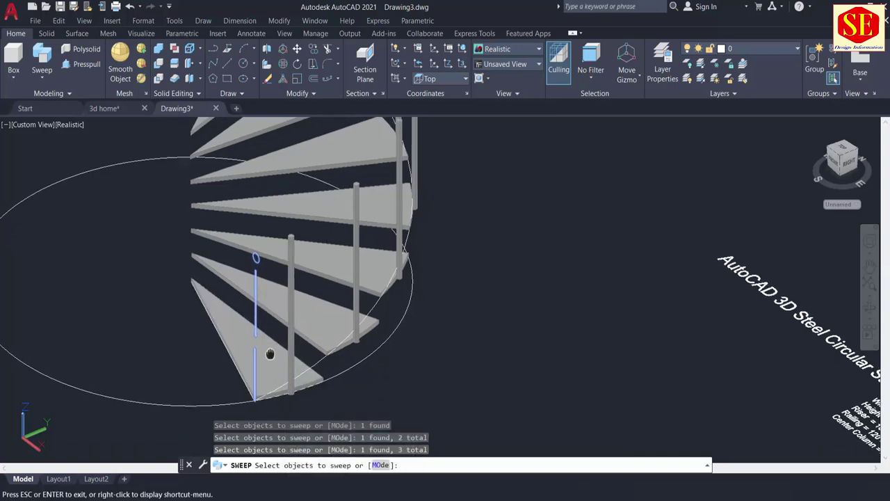
pyautogui.rightClick(436, 221)
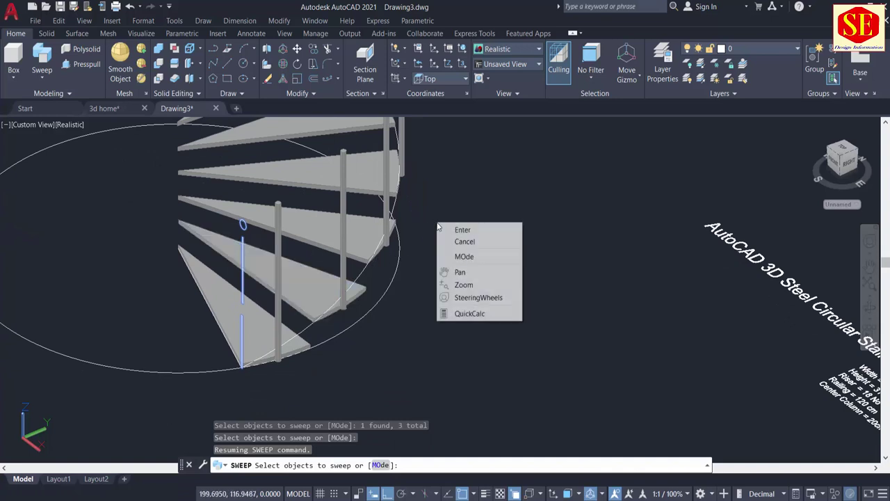
pyautogui.click(448, 230)
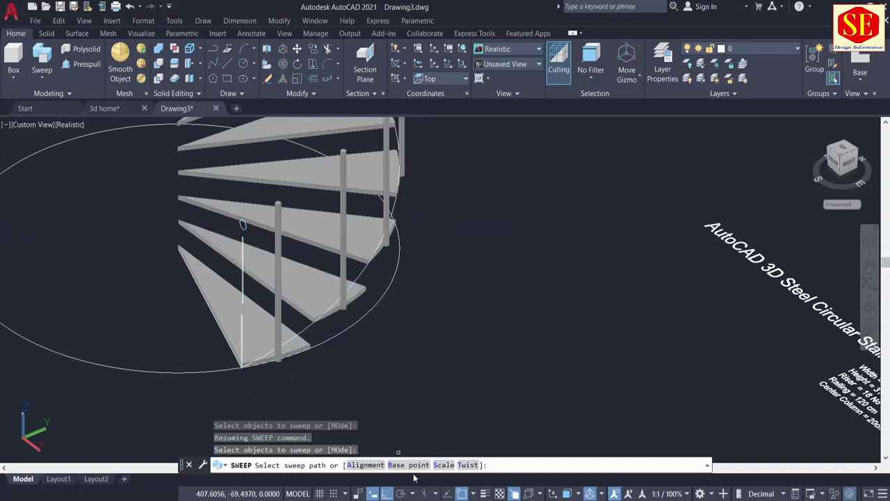
# - Sweep the profiles along the helix with alignment off and base point at the tread corner
pyautogui.click(376, 463)
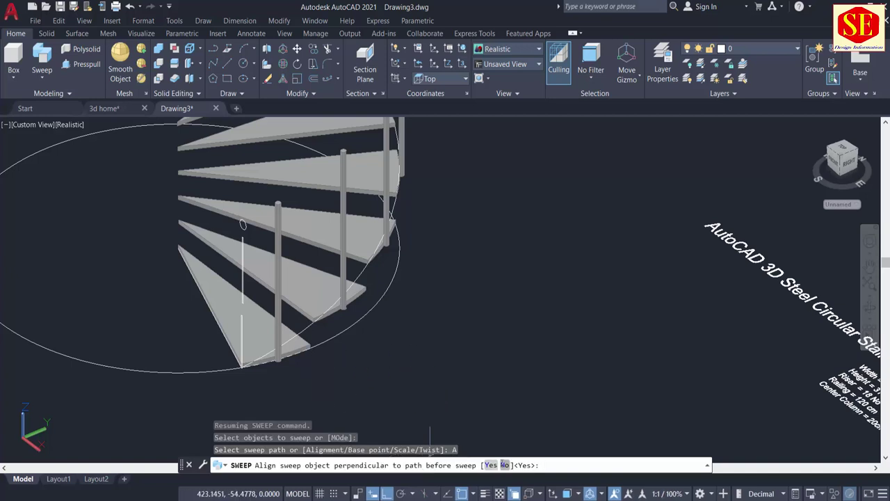
pyautogui.click(502, 464)
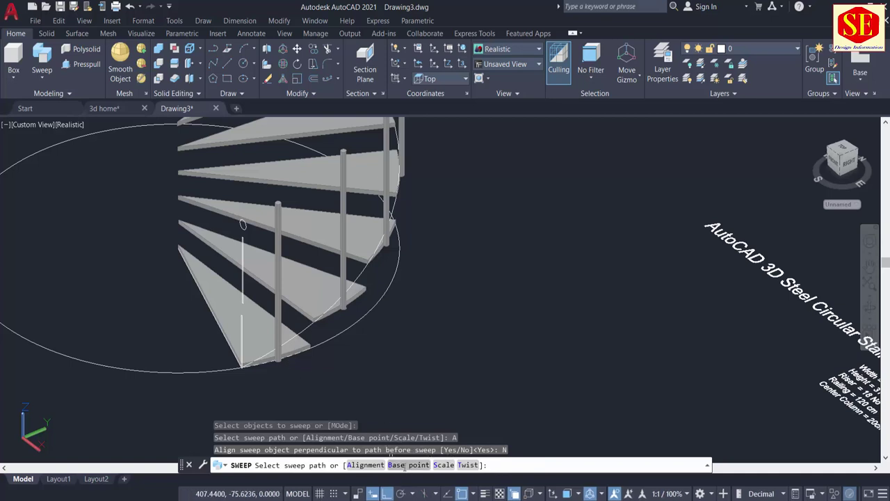
pyautogui.click(404, 464)
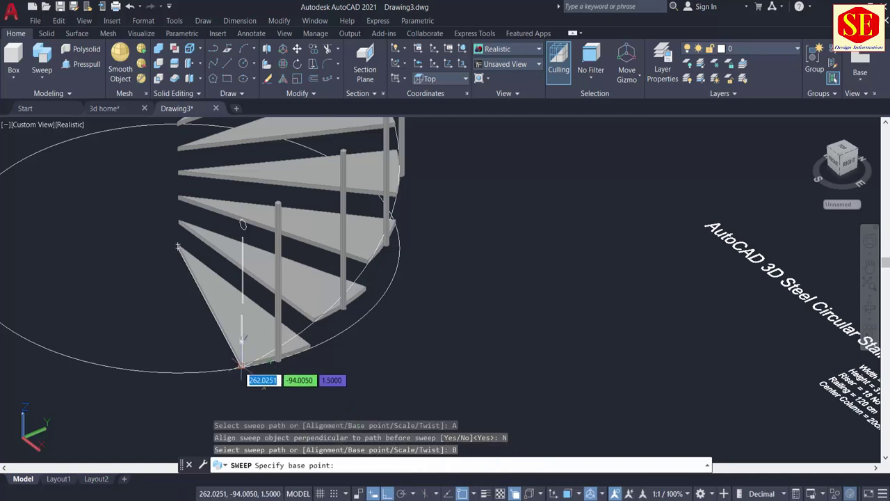
pyautogui.scroll(5, 241, 364)
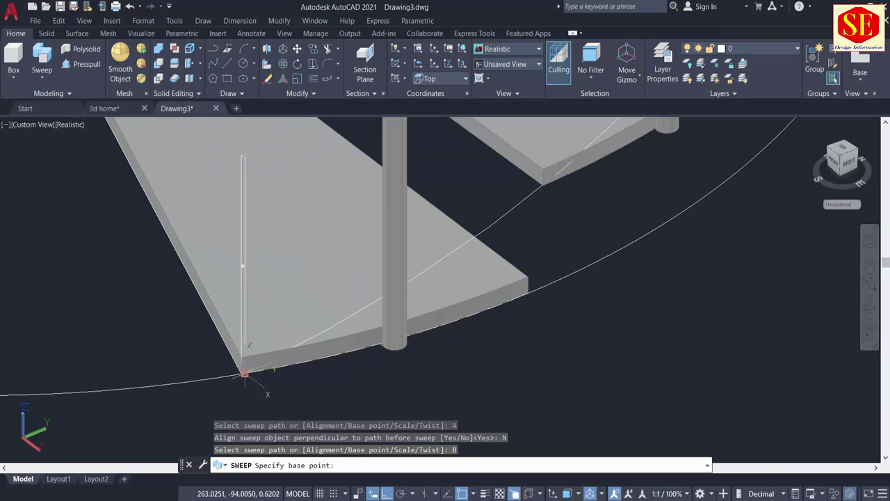
pyautogui.click(243, 374)
pyautogui.scroll(-3, 347, 372)
pyautogui.scroll(-2, 410, 370)
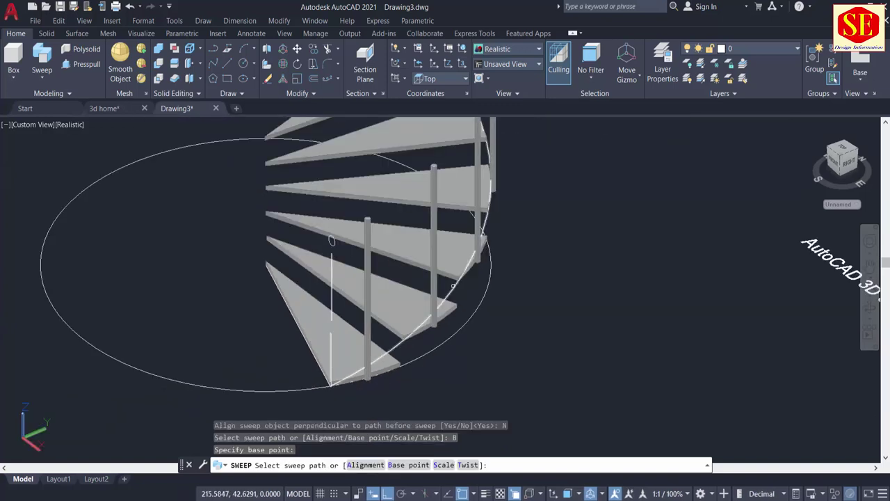
pyautogui.scroll(-2, 453, 285)
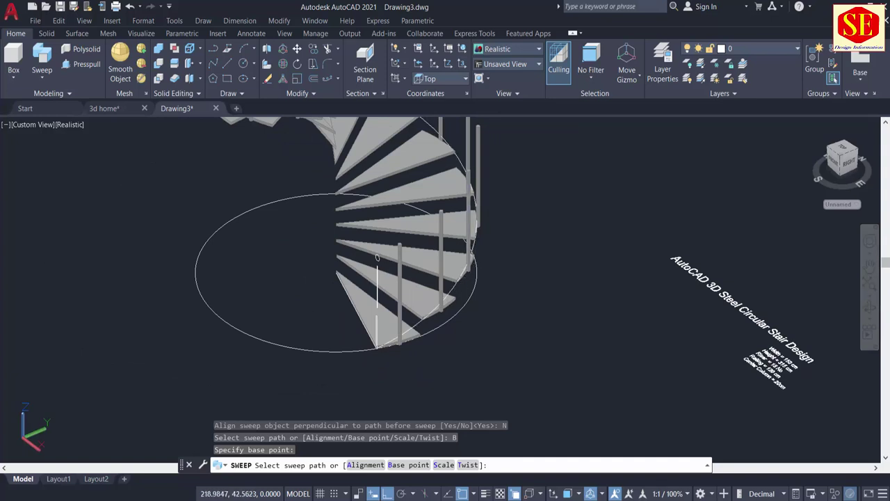
pyautogui.click(377, 258)
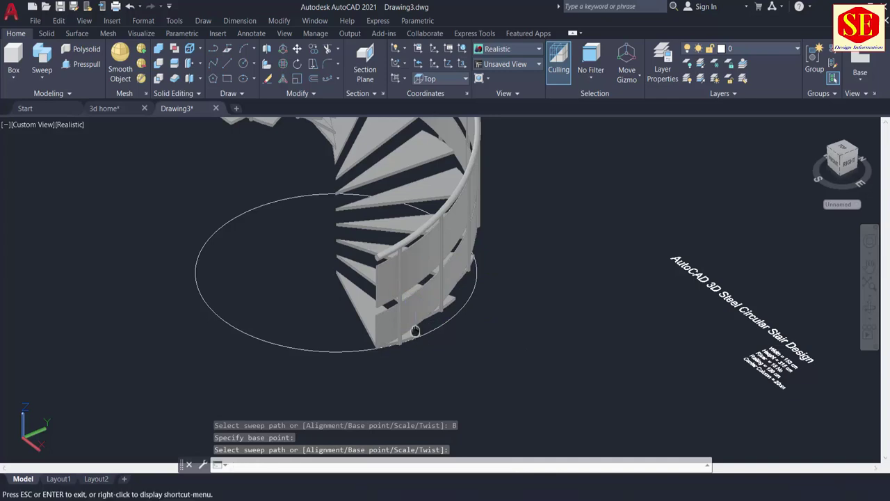
pyautogui.moveTo(420, 284); pyautogui.dragTo(425, 335, button='middle')
# - Orbit to a top-down view of the spiral stair and zoom in on the treads
pyautogui.moveTo(343, 339)
pyautogui.keyDown('shift'); pyautogui.mouseDown(button='middle')
pyautogui.moveTo(486, 346)
pyautogui.moveTo(526, 314)
pyautogui.moveTo(553, 369)
pyautogui.moveTo(507, 321)
pyautogui.mouseUp(button='middle'); pyautogui.keyUp('shift')
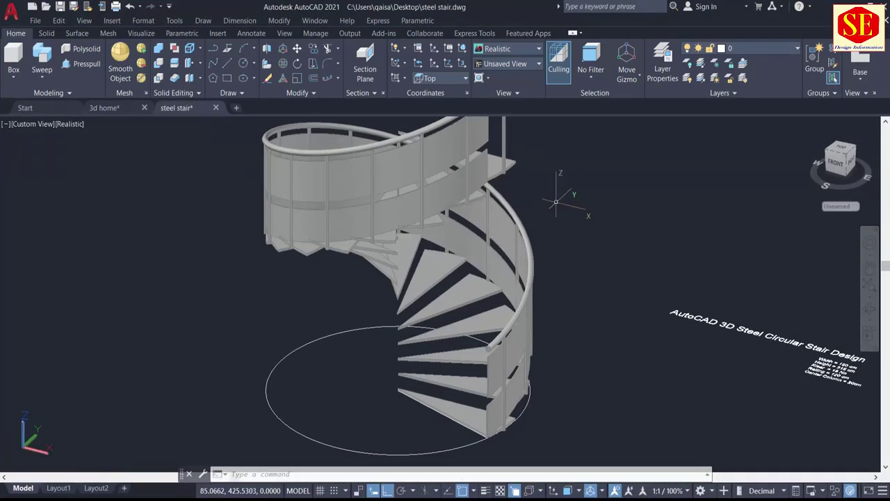
pyautogui.keyDown('shift'); pyautogui.moveTo(423, 261); pyautogui.dragTo(379, 219, button='middle'); pyautogui.keyUp('shift')
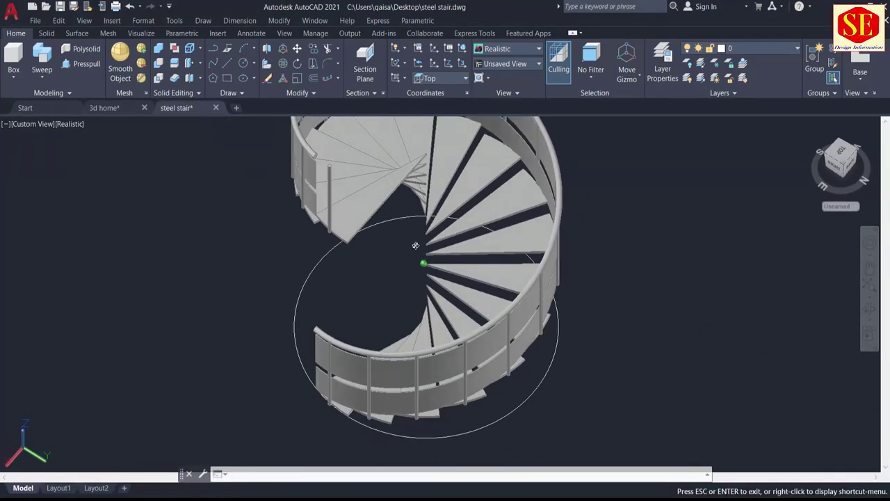
pyautogui.scroll(1, 389, 223)
pyautogui.scroll(2, 390, 223)
pyautogui.scroll(-1, 418, 278)
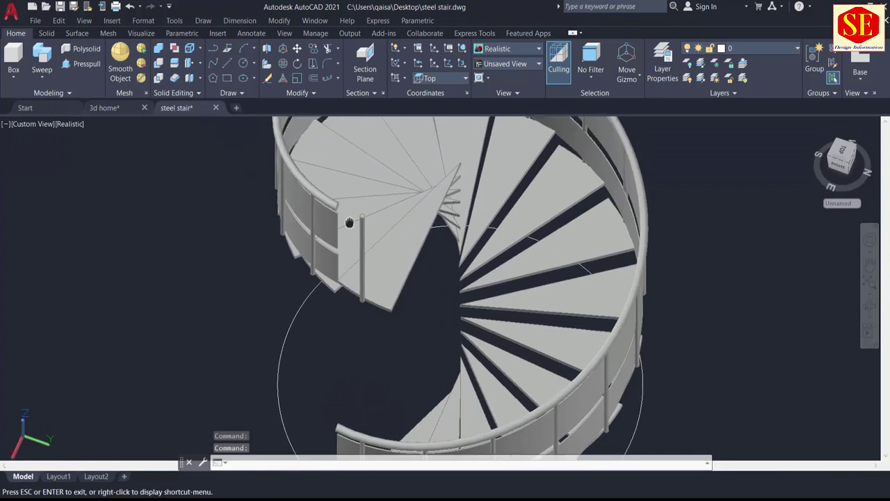
pyautogui.scroll(3, 347, 208)
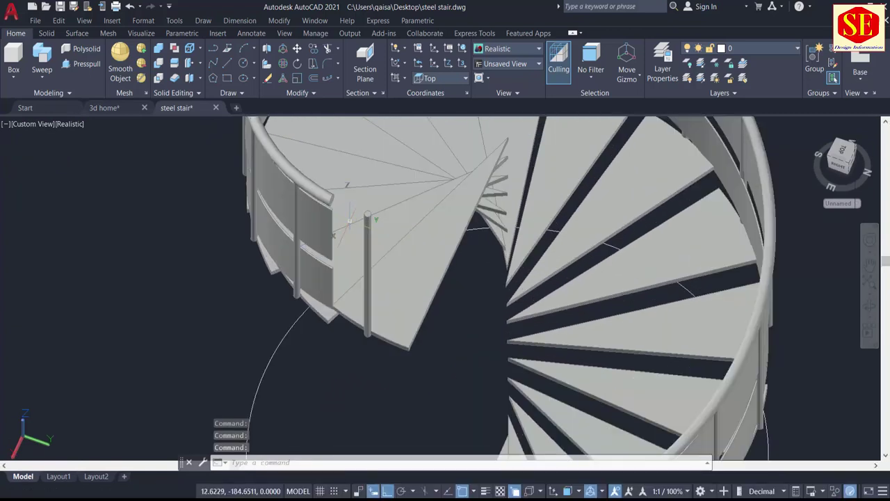
# - Set the selection filter to Face and pick the handrail and railing panel end faces
pyautogui.click(591, 78)
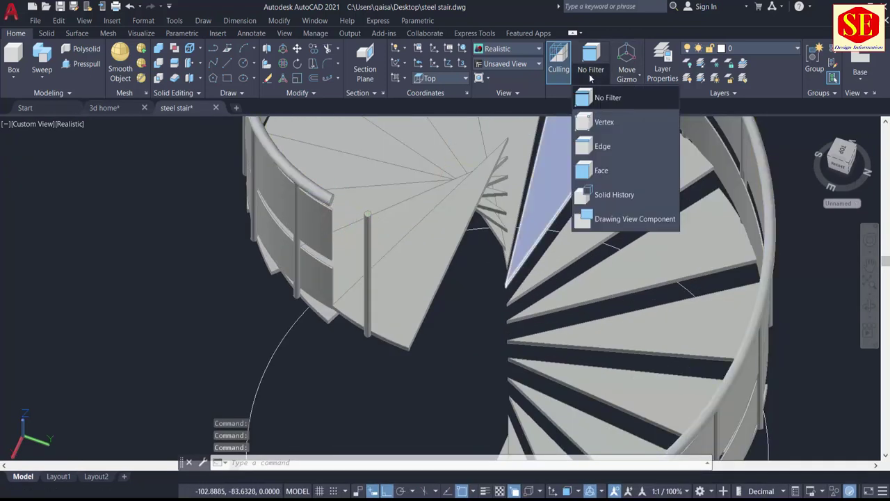
pyautogui.click(598, 174)
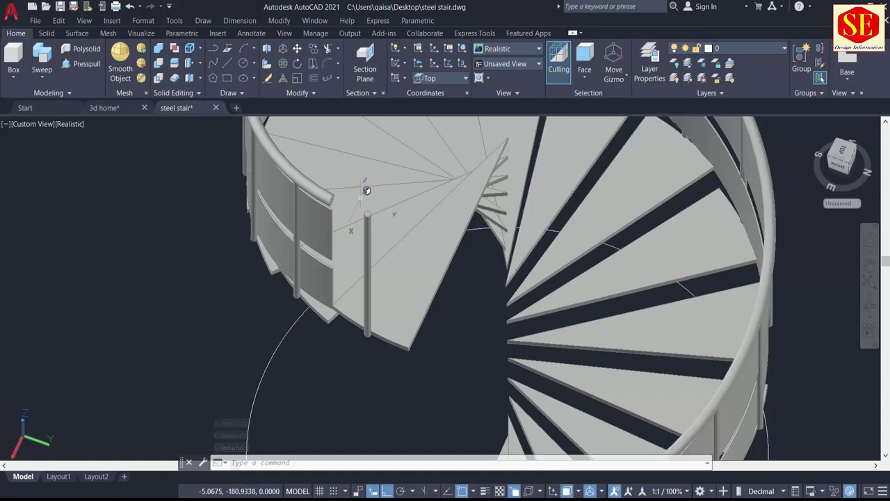
pyautogui.scroll(2, 347, 188)
pyautogui.scroll(2, 346, 188)
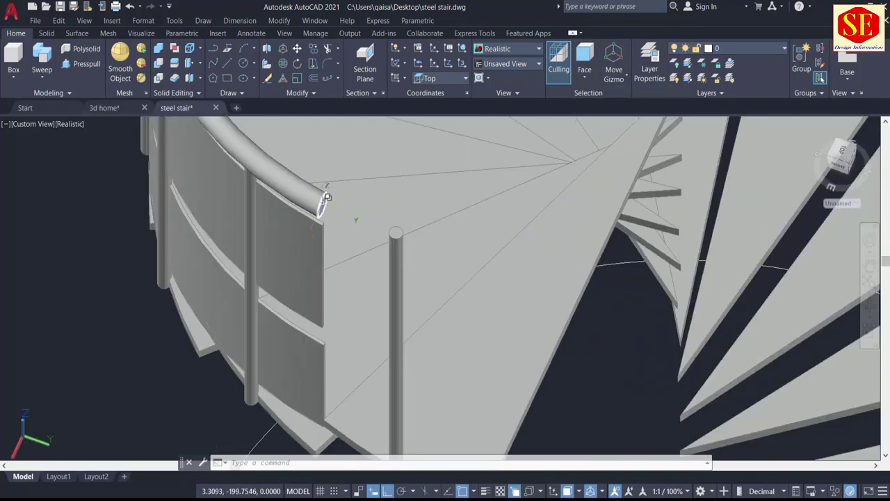
pyautogui.click(328, 197)
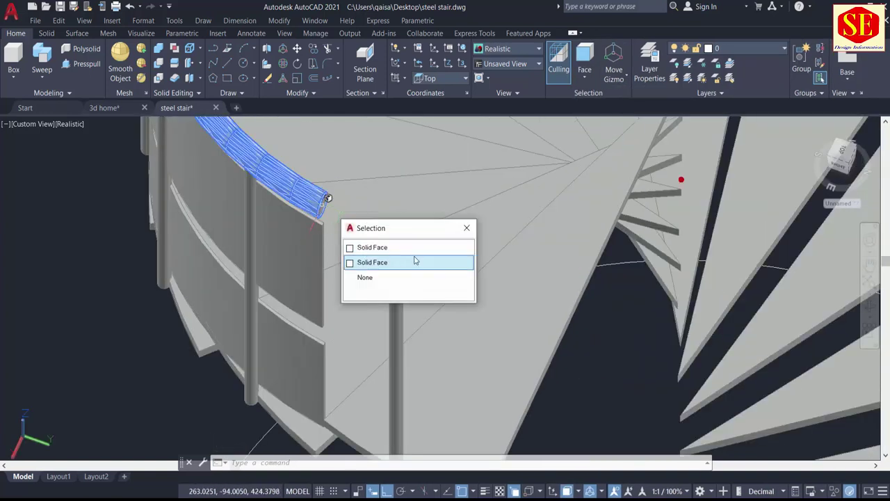
pyautogui.click(407, 254)
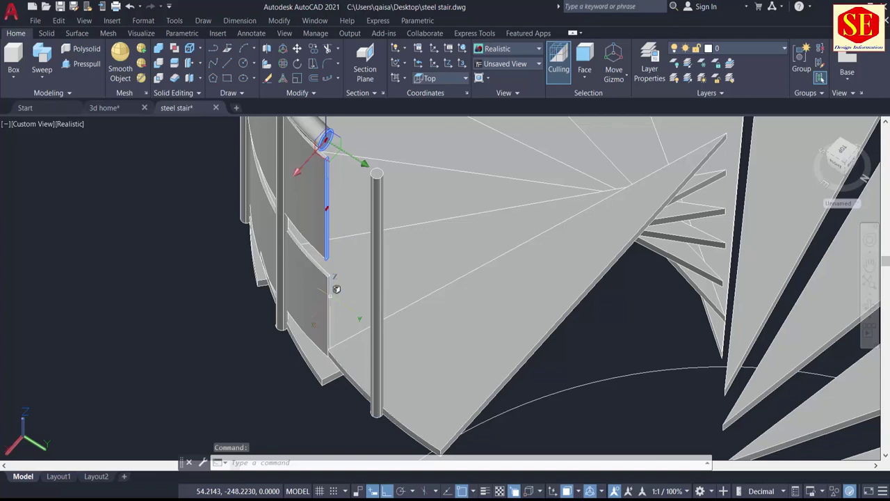
pyautogui.click(335, 289)
pyautogui.keyDown('shift'); pyautogui.moveTo(347, 313); pyautogui.dragTo(347, 308, button='middle'); pyautogui.keyUp('shift')
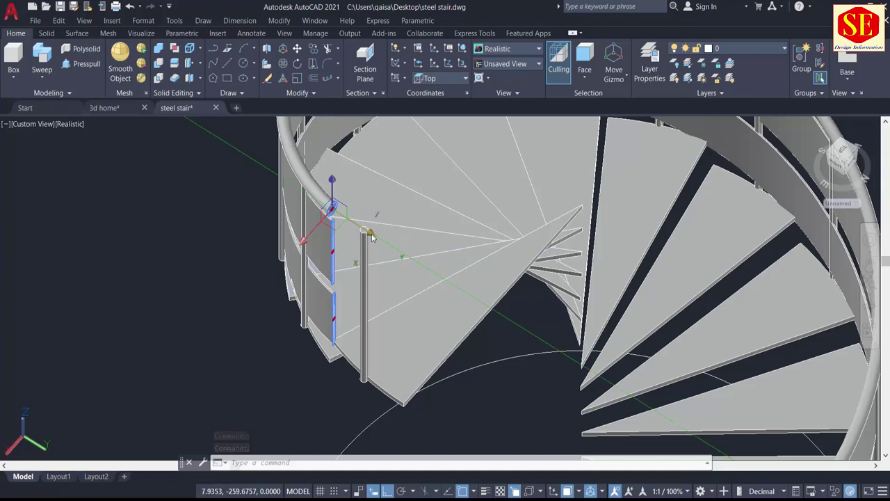
# - Stretch the end faces past the last post and save the drawing
pyautogui.click(337, 201)
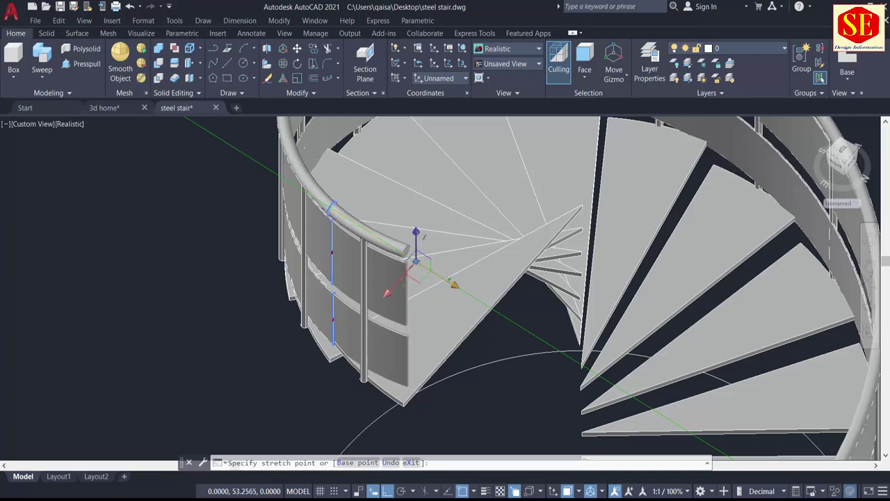
pyautogui.click(415, 258)
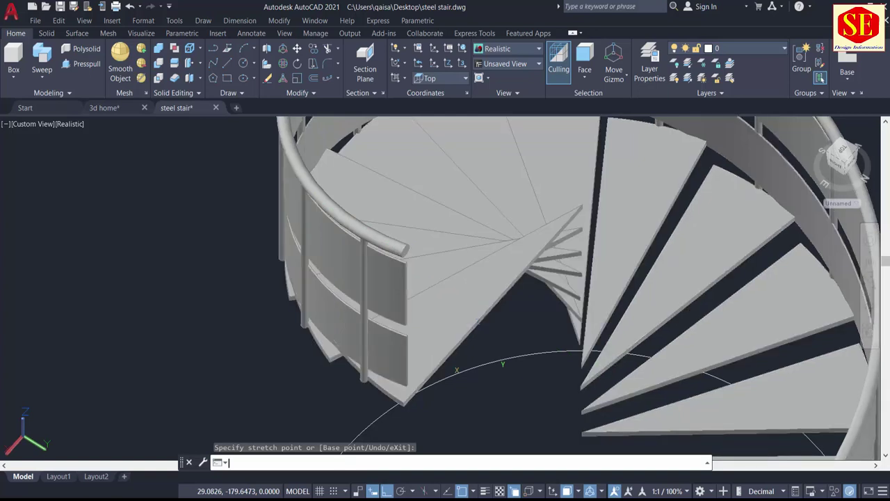
pyautogui.hotkey('ctrl', 's')
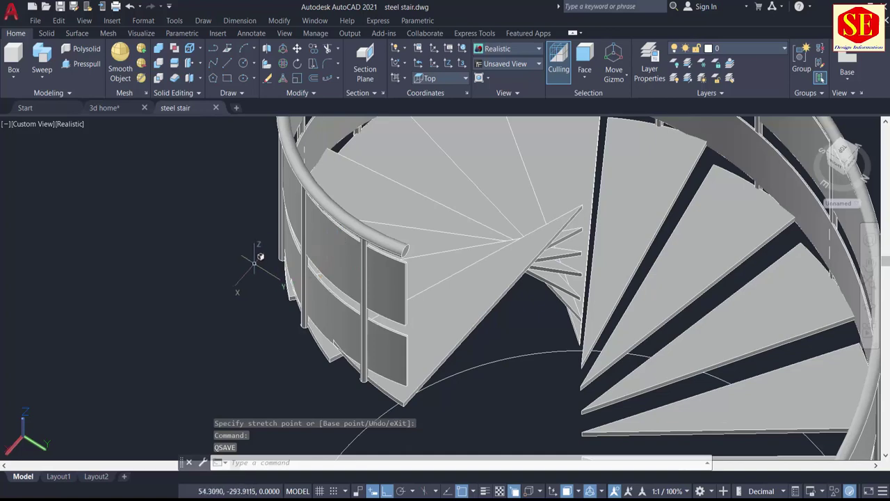
# - Orbit, pan and zoom in on the base circle at the foot of the stair
pyautogui.moveTo(338, 295)
pyautogui.keyDown('shift'); pyautogui.mouseDown(button='middle')
pyautogui.moveTo(379, 294)
pyautogui.moveTo(225, 299)
pyautogui.moveTo(276, 252)
pyautogui.moveTo(328, 312)
pyautogui.moveTo(515, 308)
pyautogui.moveTo(602, 253)
pyautogui.moveTo(672, 254)
pyautogui.moveTo(765, 313)
pyautogui.moveTo(596, 318)
pyautogui.moveTo(596, 224)
pyautogui.moveTo(597, 257)
pyautogui.moveTo(546, 347)
pyautogui.moveTo(602, 354)
pyautogui.moveTo(632, 324)
pyautogui.moveTo(634, 308)
pyautogui.mouseUp(button='middle'); pyautogui.keyUp('shift')
pyautogui.scroll(-5, 591, 334)
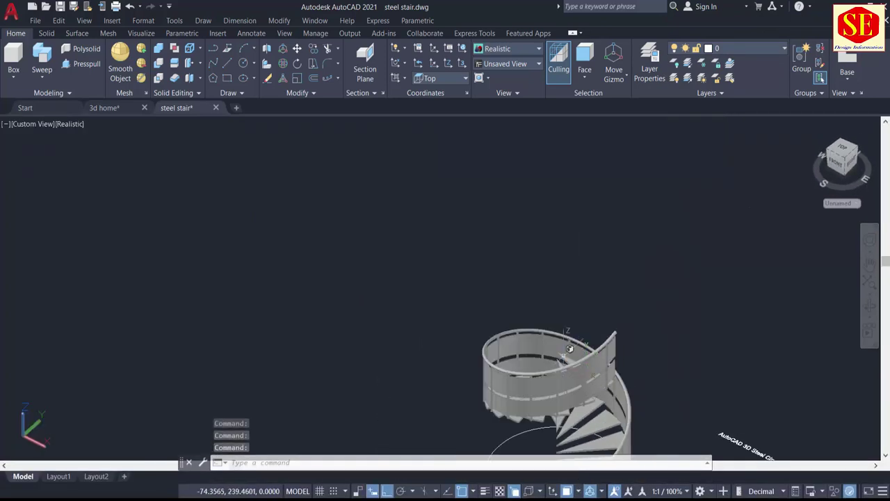
pyautogui.moveTo(566, 344); pyautogui.dragTo(567, 215, button='middle')
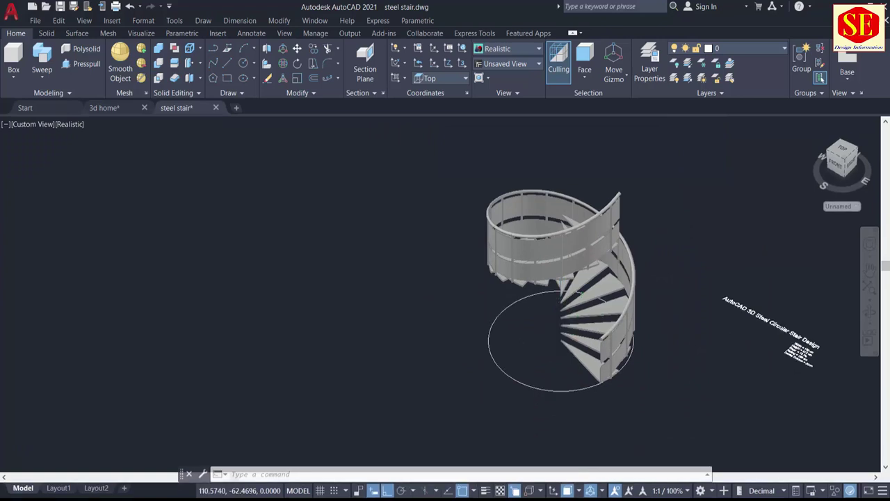
pyautogui.scroll(3, 563, 339)
pyautogui.scroll(2, 557, 345)
pyautogui.scroll(2, 567, 345)
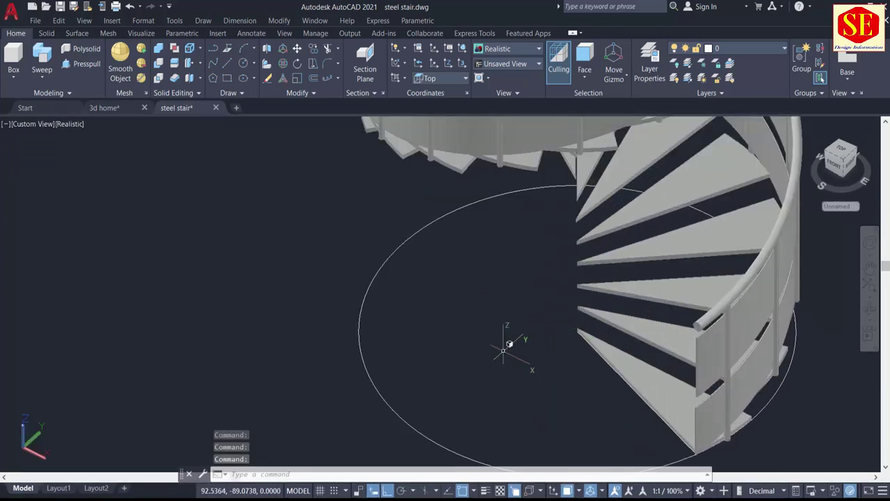
pyautogui.press('Escape')
pyautogui.write('c')
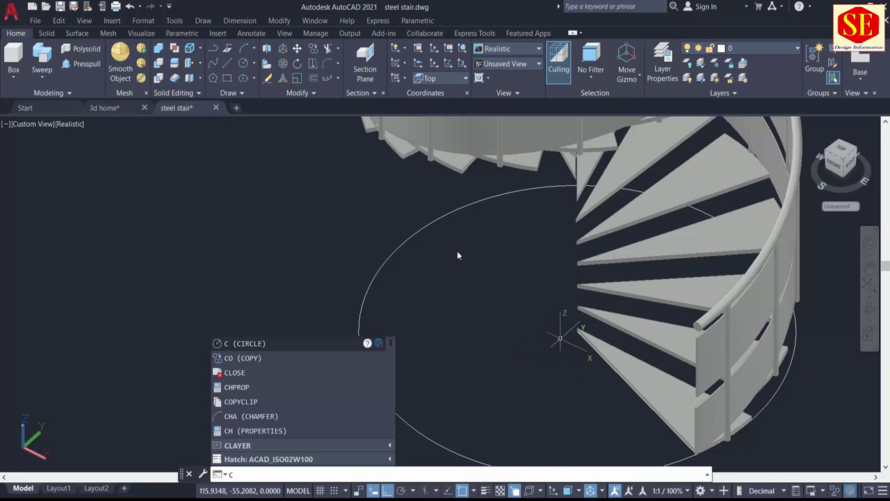
# - Draw a radius-20 circle centred on the stair's central axis
pyautogui.press('Escape')
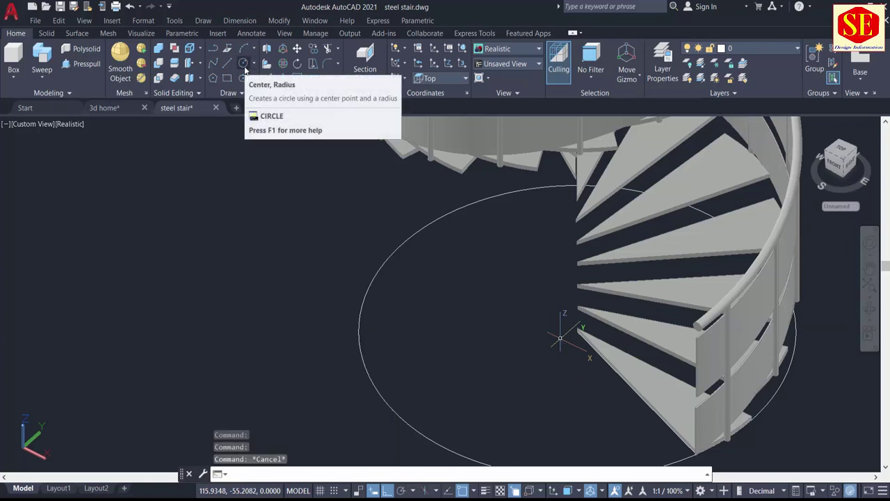
pyautogui.click(244, 66)
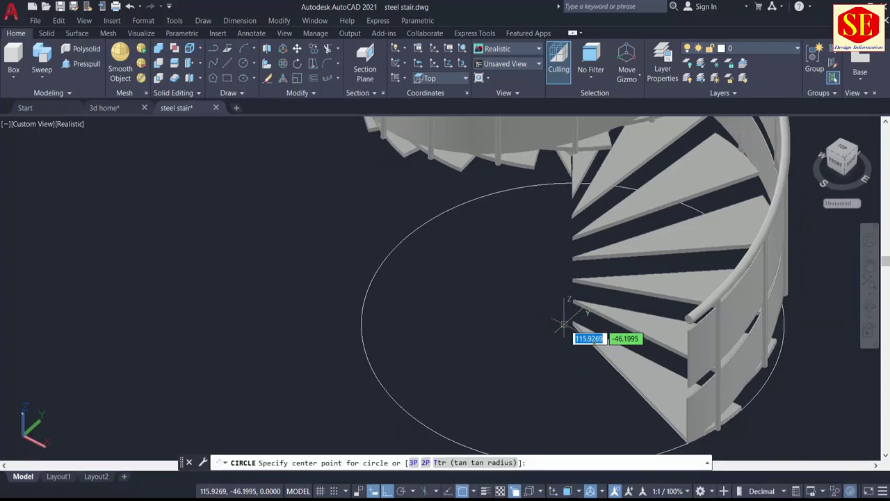
pyautogui.click(581, 326)
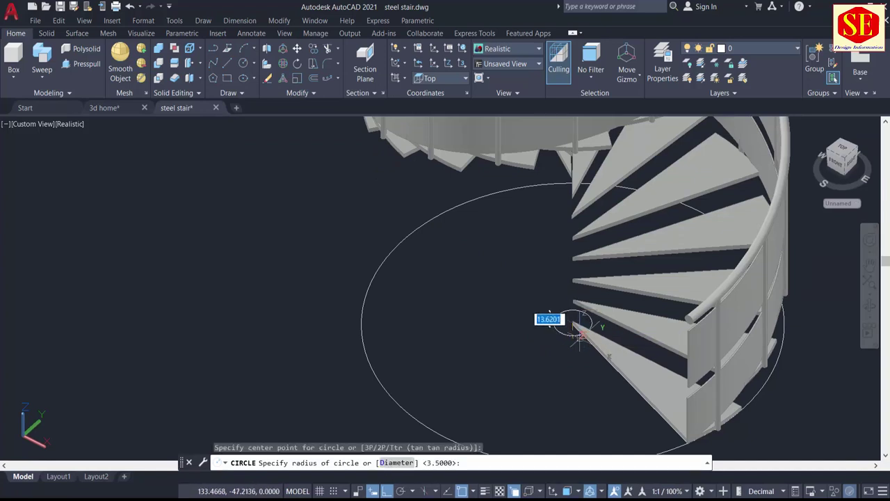
pyautogui.write('20')
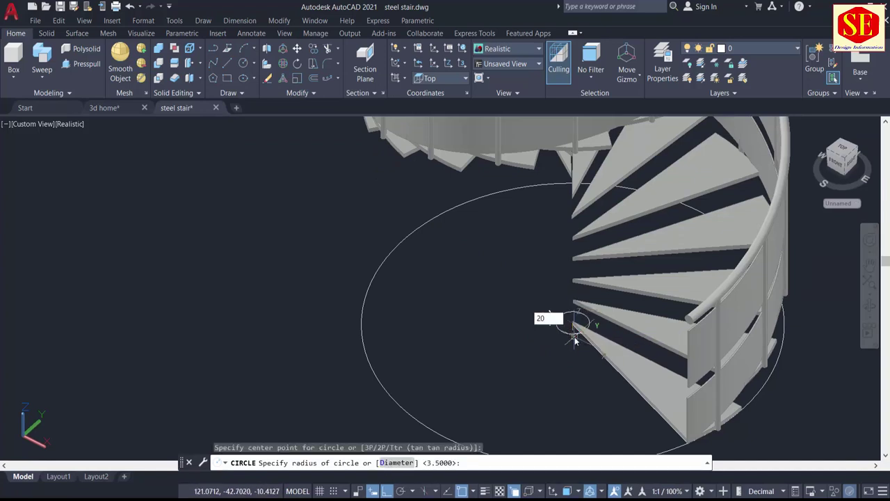
pyautogui.press('Return')
pyautogui.press('Return')
pyautogui.scroll(-2, 338, 325)
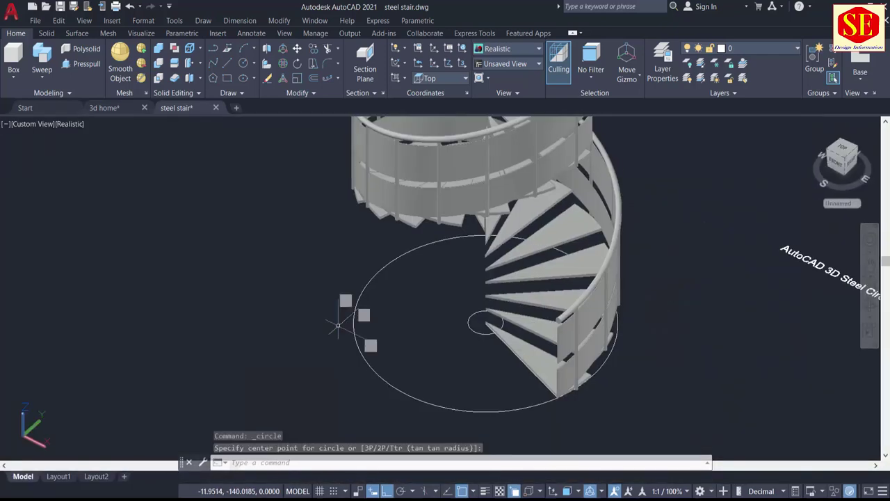
pyautogui.press('Escape')
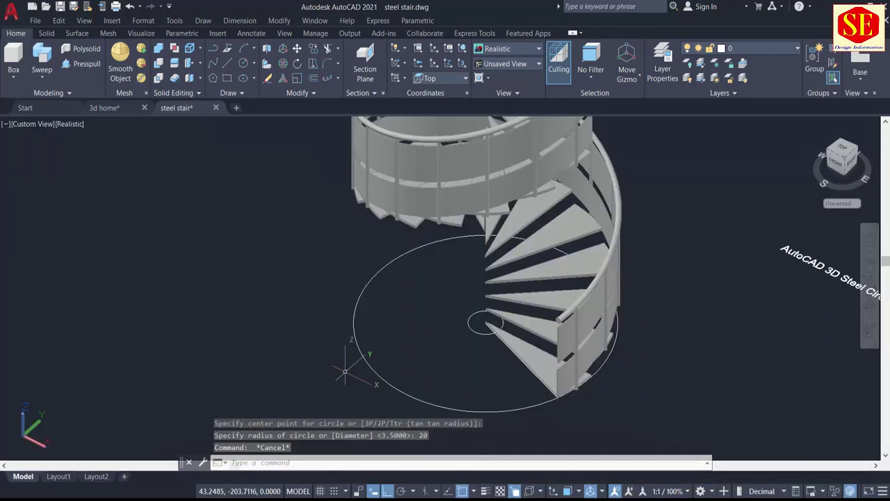
pyautogui.scroll(-2, 379, 338)
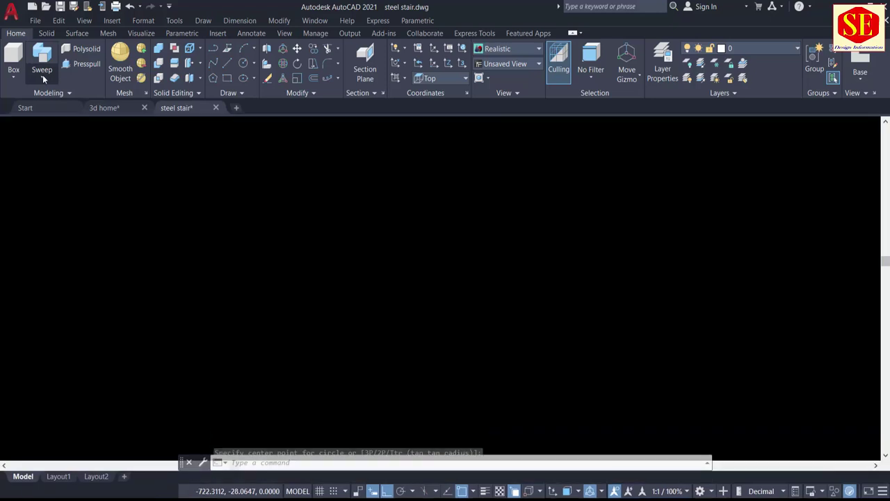
# - Extrude the circle 420 units high into the central column
pyautogui.click(42, 75)
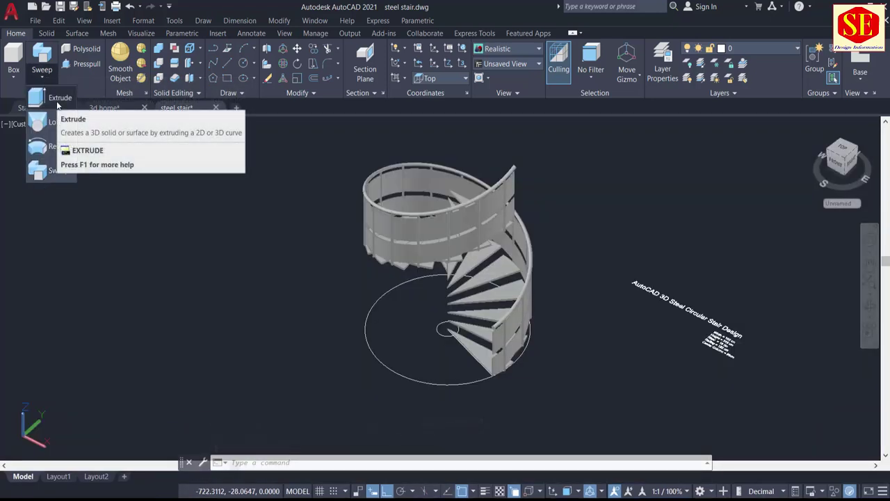
pyautogui.click(57, 101)
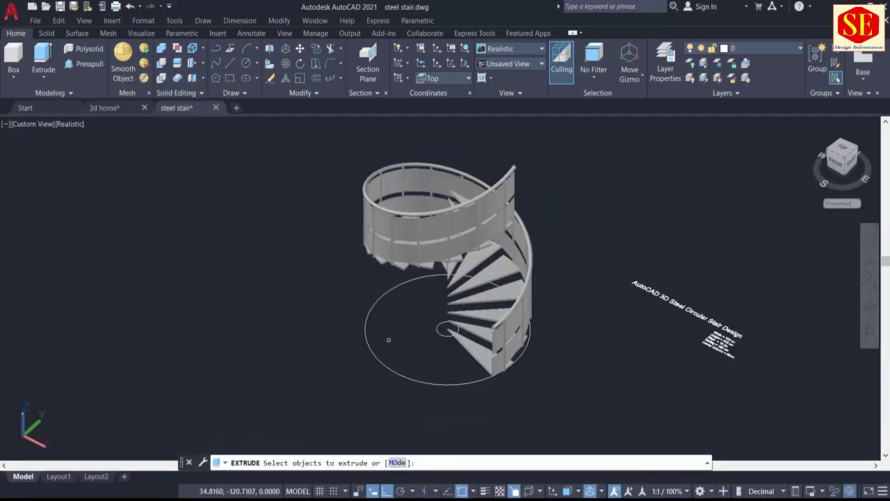
pyautogui.click(439, 330)
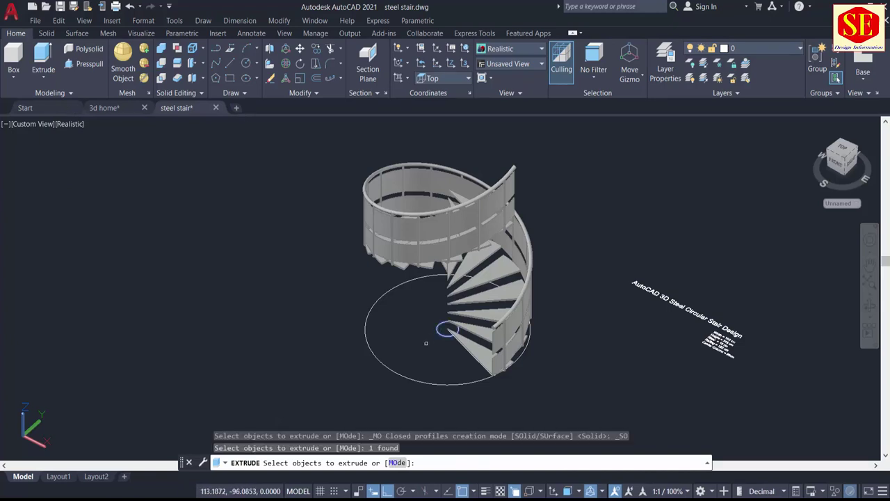
pyautogui.rightClick(426, 343)
pyautogui.click(452, 354)
pyautogui.write('420')
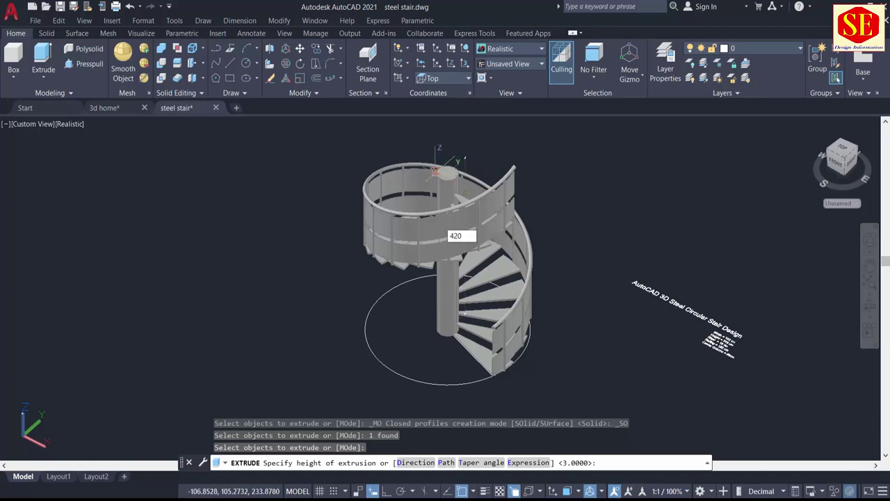
pyautogui.press('Return')
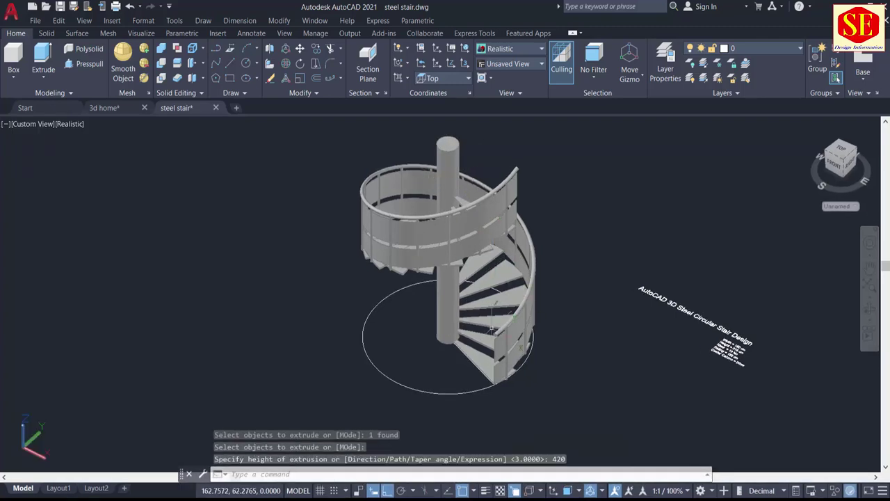
pyautogui.moveTo(417, 327)
pyautogui.keyDown('shift'); pyautogui.mouseDown(button='middle')
pyautogui.moveTo(540, 342)
pyautogui.moveTo(606, 361)
pyautogui.mouseUp(button='middle'); pyautogui.keyUp('shift')
pyautogui.moveTo(476, 311)
pyautogui.keyDown('shift'); pyautogui.mouseDown(button='middle')
pyautogui.moveTo(460, 354)
pyautogui.moveTo(517, 362)
pyautogui.moveTo(590, 328)
pyautogui.moveTo(630, 339)
pyautogui.mouseUp(button='middle'); pyautogui.keyUp('shift')
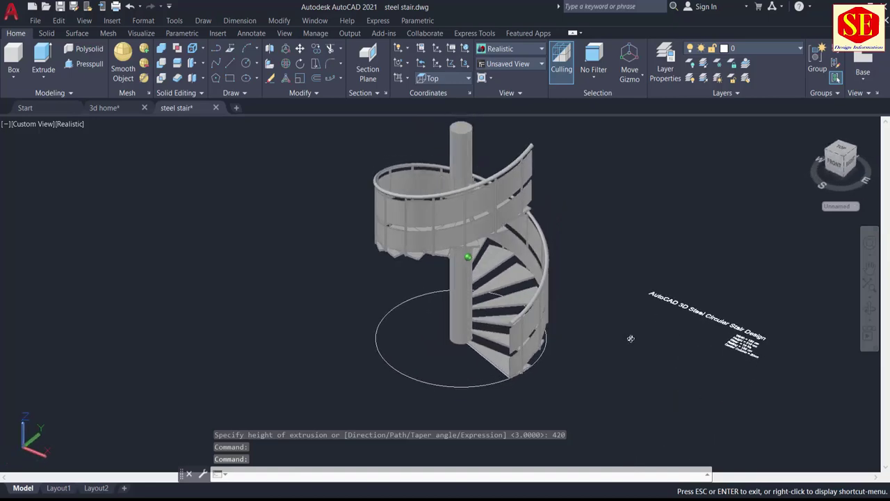
pyautogui.moveTo(576, 308); pyautogui.dragTo(450, 322, button='middle')
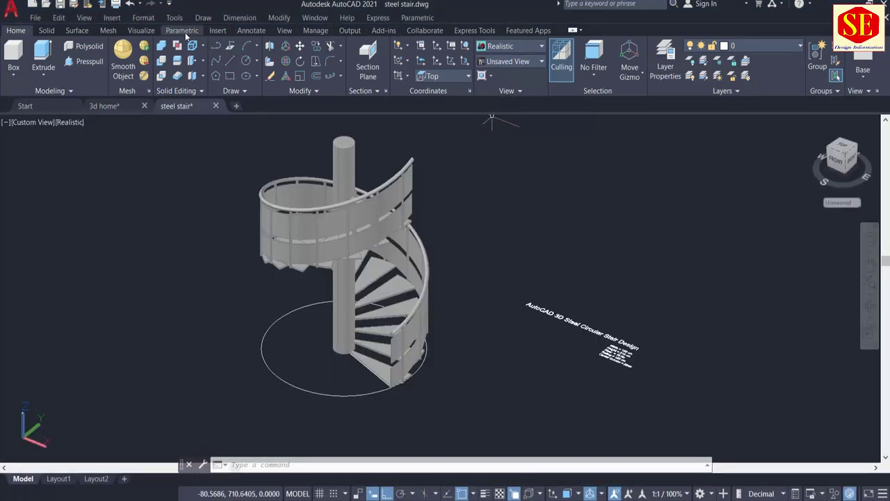
# - Open the Materials Browser, filter the library to Metal, and drag the blue aluminium material
pyautogui.click(142, 30)
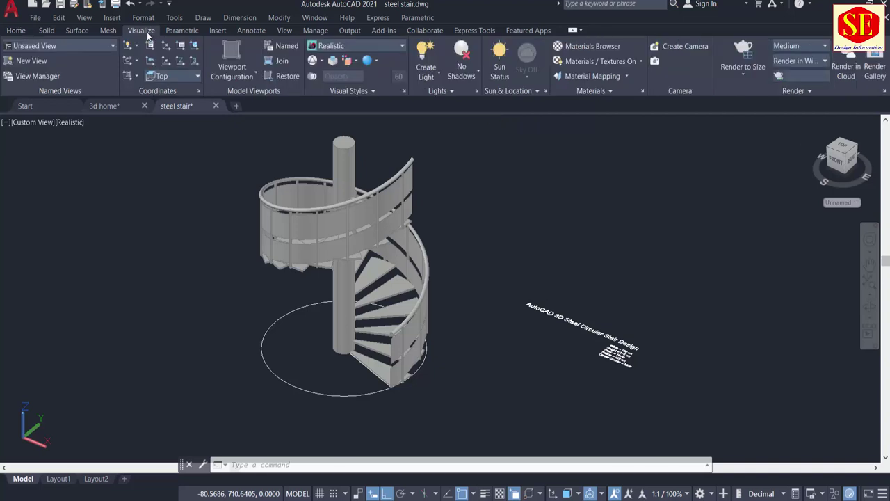
pyautogui.click(592, 47)
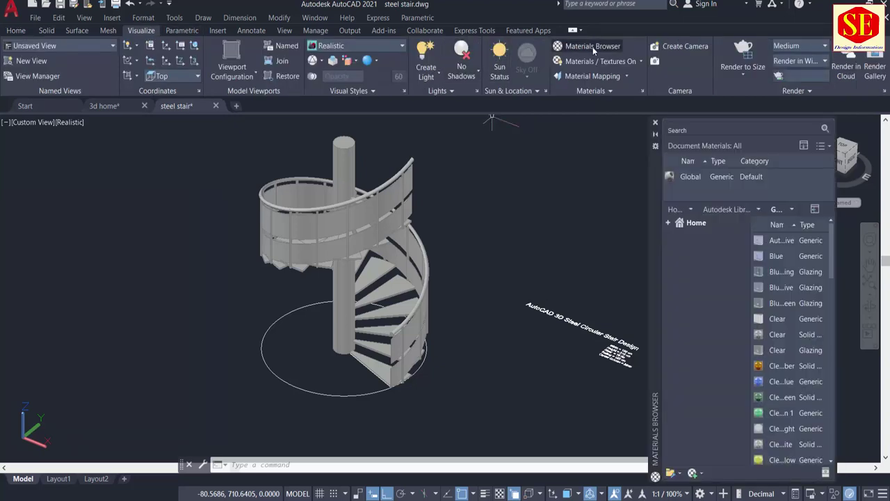
pyautogui.click(758, 209)
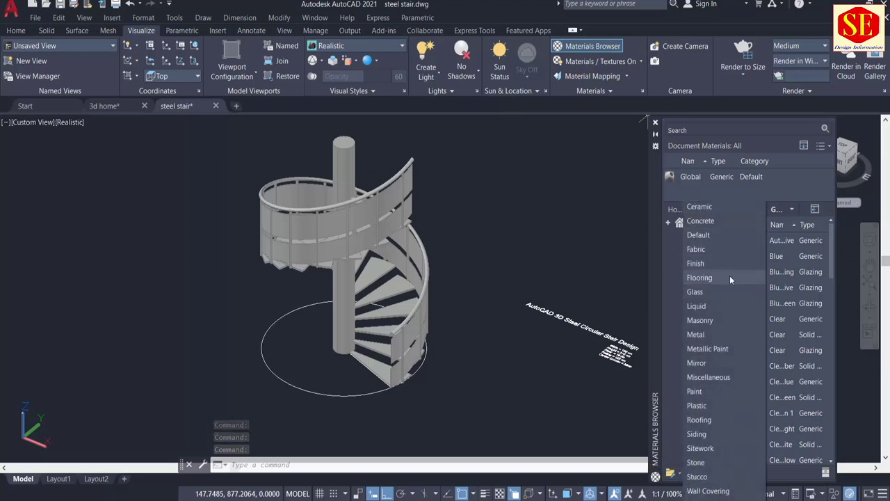
pyautogui.click(710, 336)
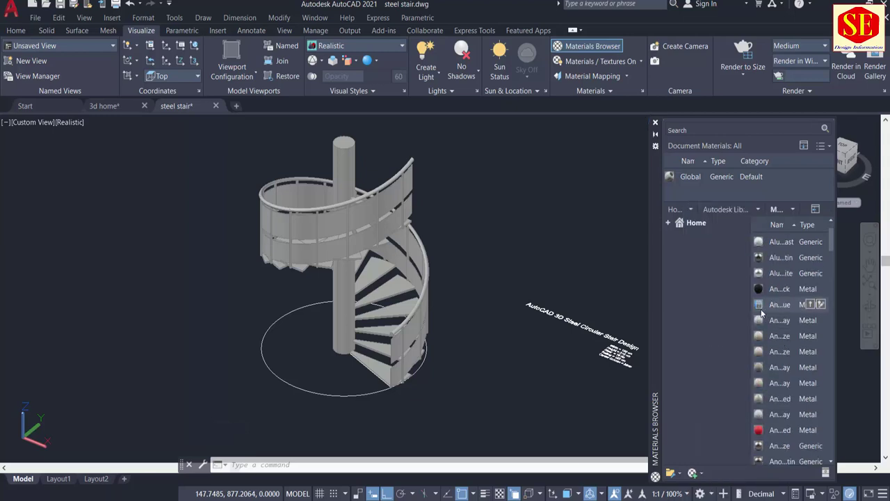
pyautogui.moveTo(761, 311); pyautogui.dragTo(604, 289)
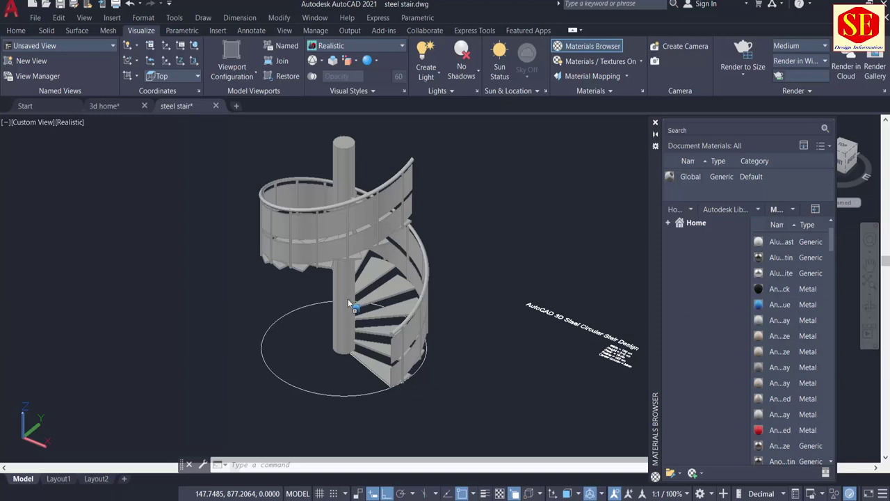
# - Apply the blue aluminium material to the central column and filter the library to Glass
pyautogui.moveTo(348, 298); pyautogui.dragTo(347, 299)
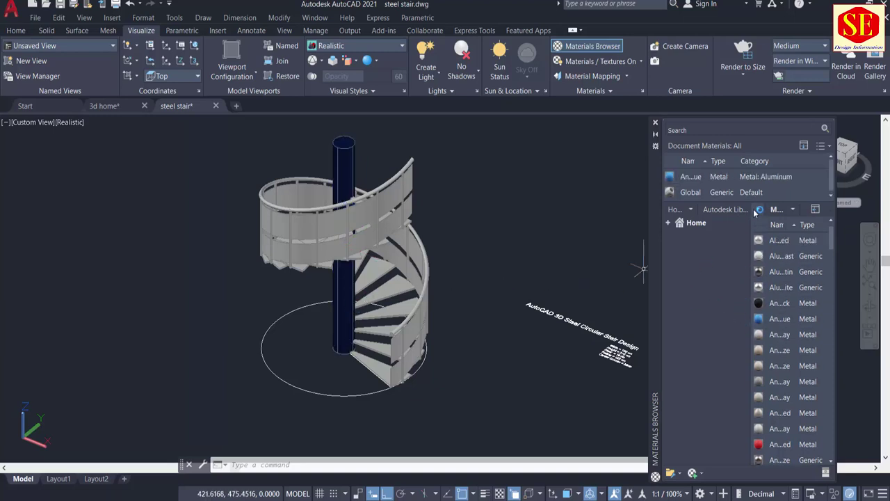
pyautogui.click(758, 209)
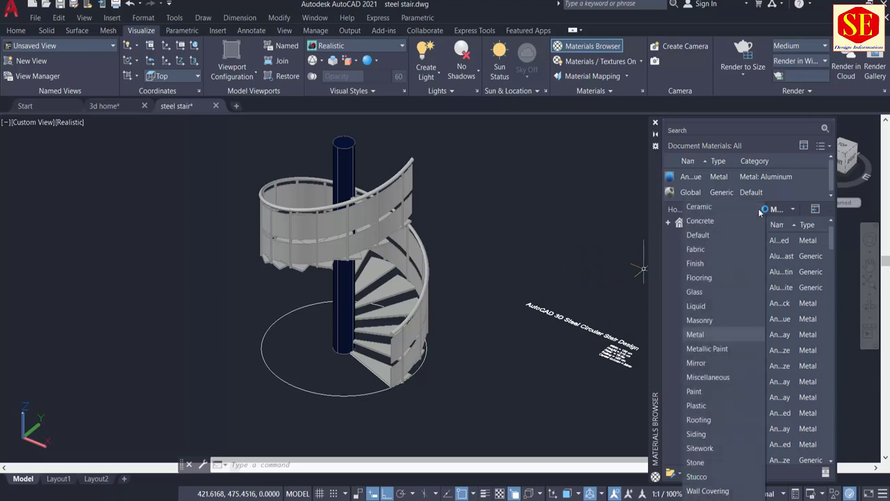
pyautogui.click(699, 292)
# - Apply the yellow glass material to the railing panels
pyautogui.scroll(-1, 808, 341)
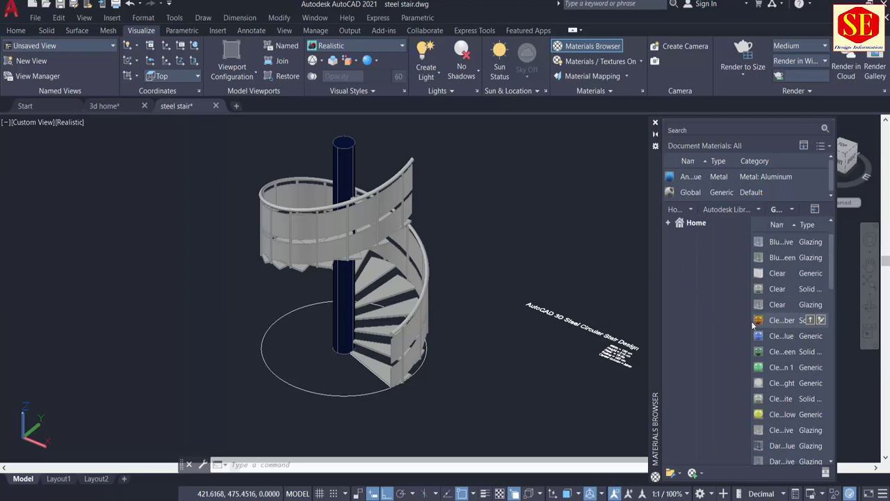
pyautogui.moveTo(753, 324); pyautogui.dragTo(485, 335)
pyautogui.moveTo(415, 332); pyautogui.dragTo(430, 351)
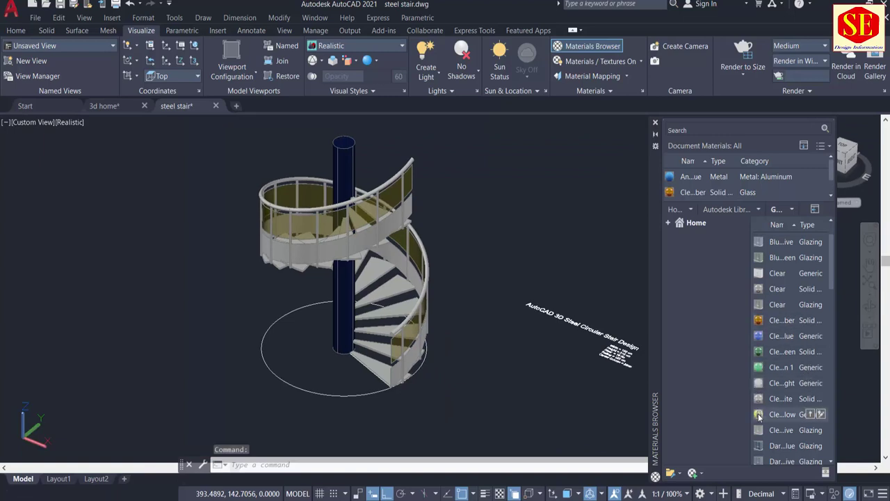
pyautogui.moveTo(782, 414)
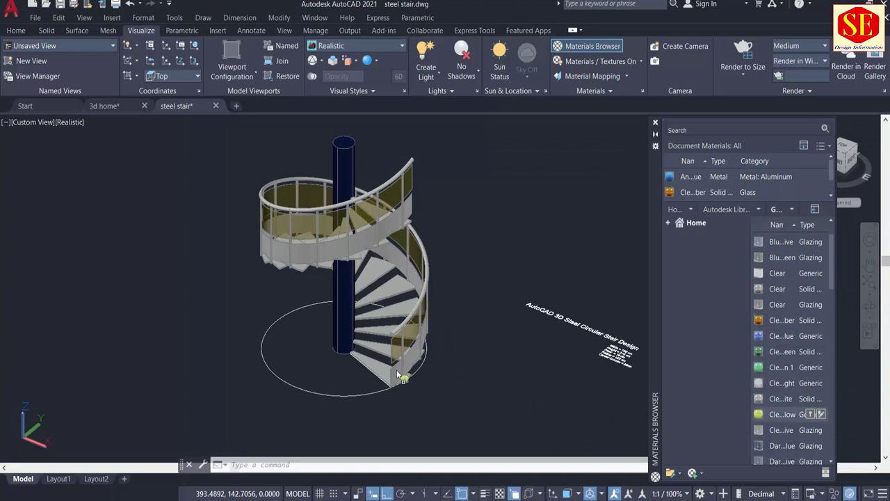
pyautogui.moveTo(401, 376); pyautogui.dragTo(401, 376)
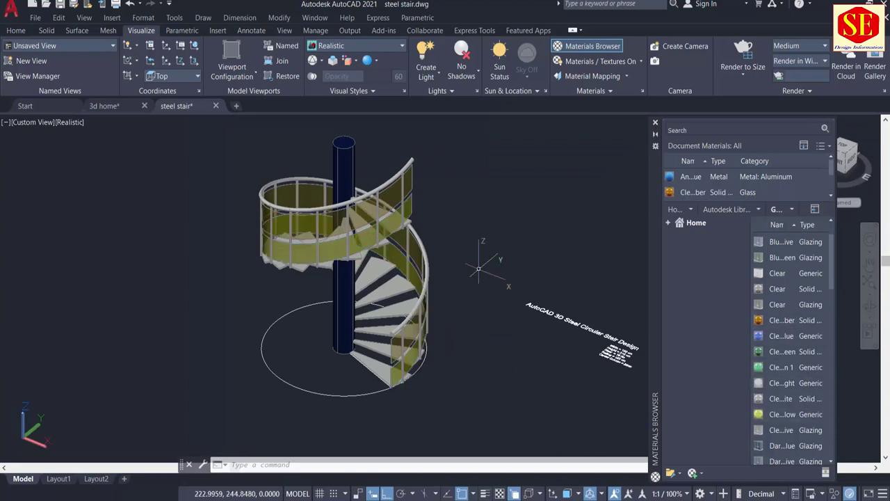
pyautogui.keyDown('shift'); pyautogui.moveTo(423, 199); pyautogui.dragTo(521, 251, button='middle'); pyautogui.keyUp('shift')
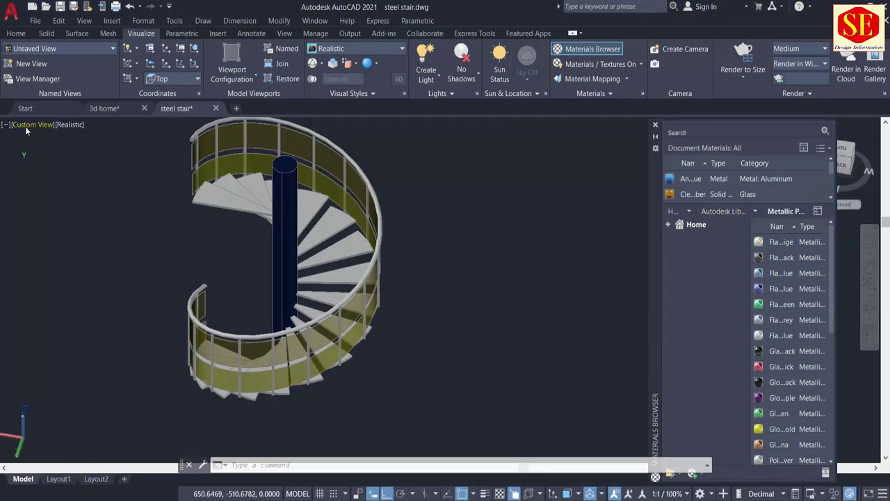
# - Switch to the Top view, pan the stair plan, and filter the library to Metallic Paint
pyautogui.click(26, 125)
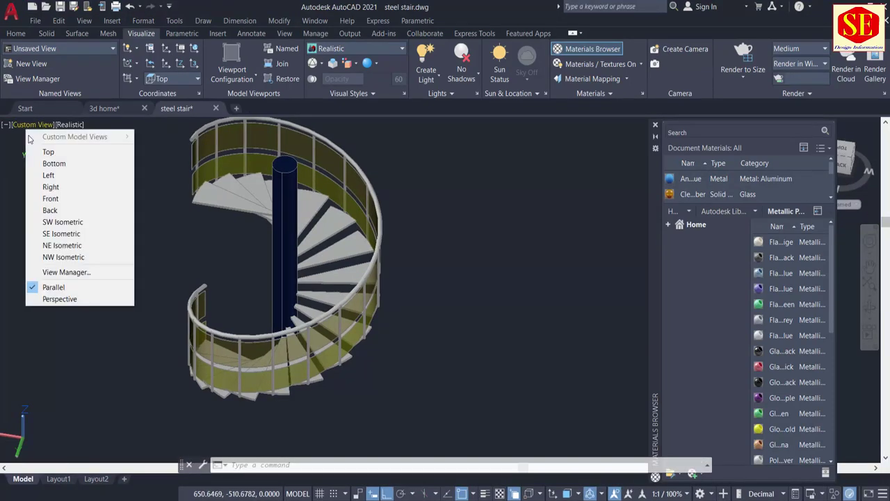
pyautogui.click(42, 150)
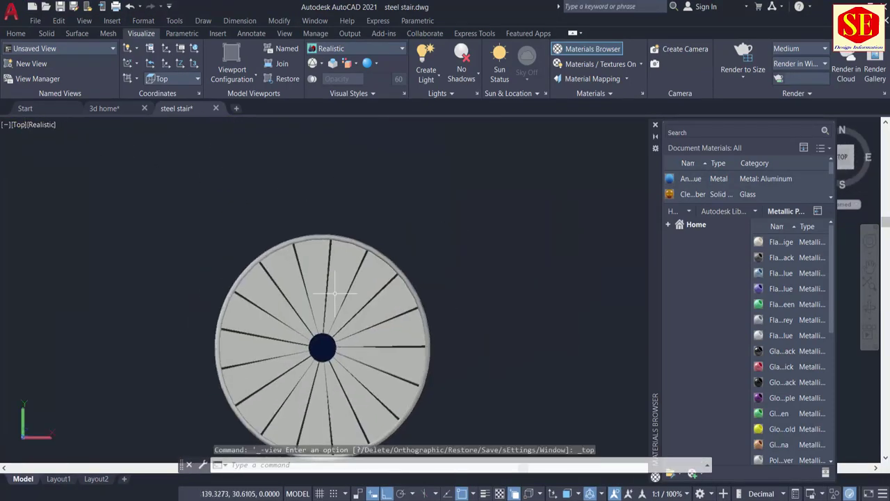
pyautogui.moveTo(425, 264); pyautogui.dragTo(485, 201, button='middle')
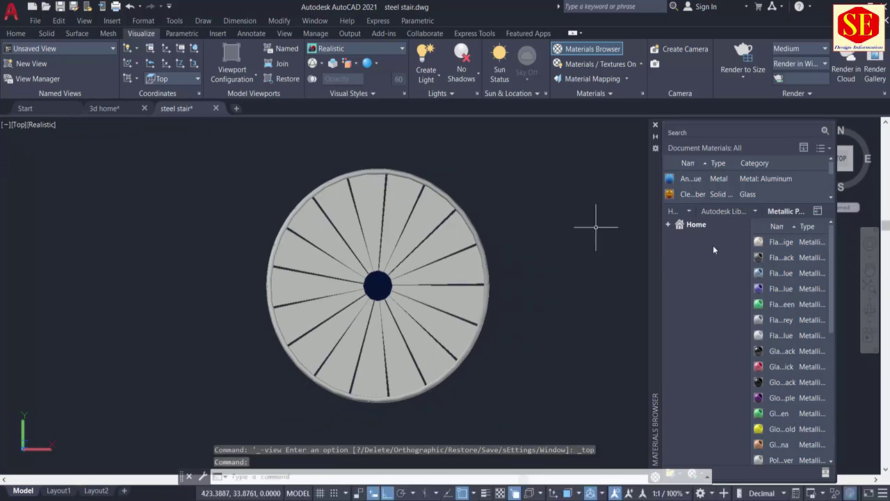
pyautogui.click(757, 212)
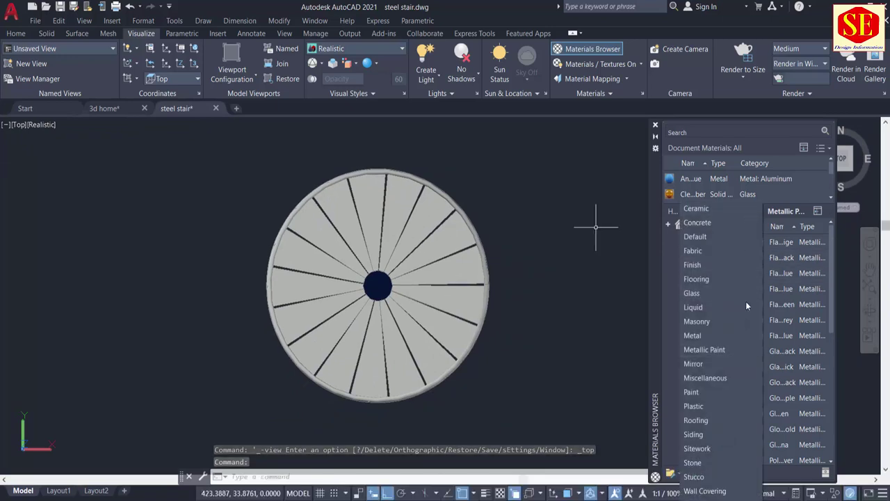
pyautogui.click(721, 353)
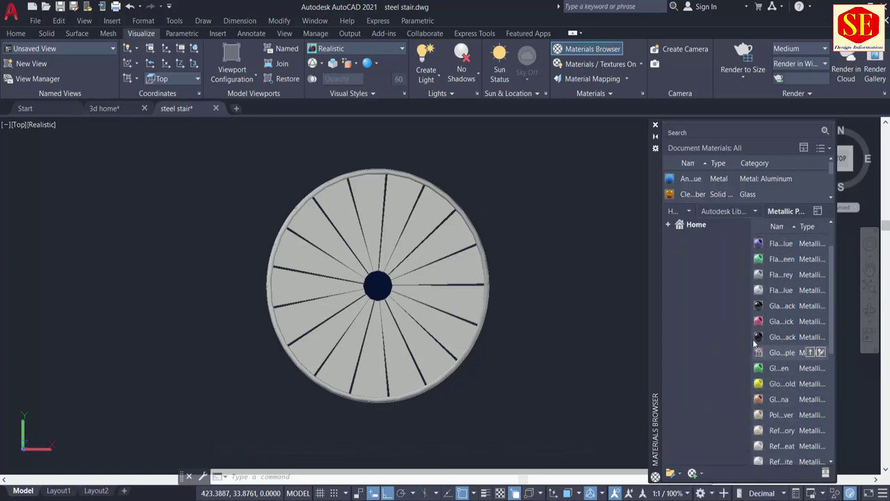
# - Paint one tread dark red metallic and copy it to the neighbouring tread with MATCHPROP
pyautogui.moveTo(761, 321); pyautogui.dragTo(458, 270)
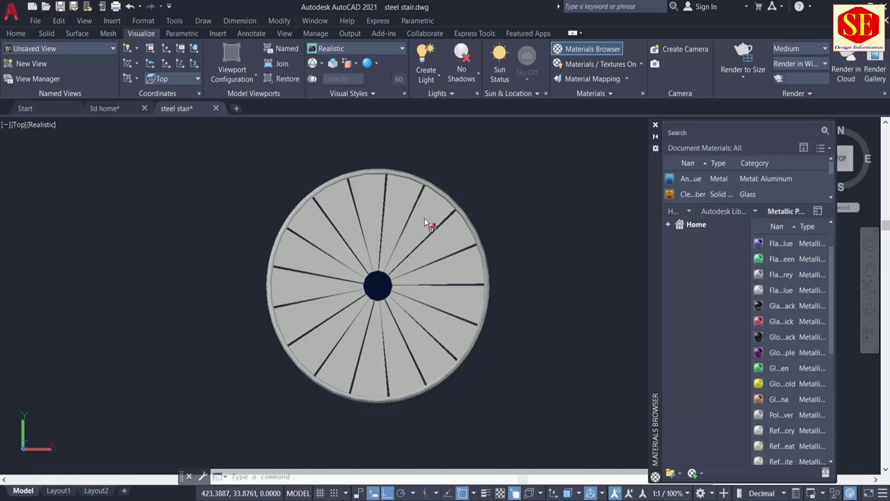
pyautogui.moveTo(425, 223); pyautogui.dragTo(427, 224)
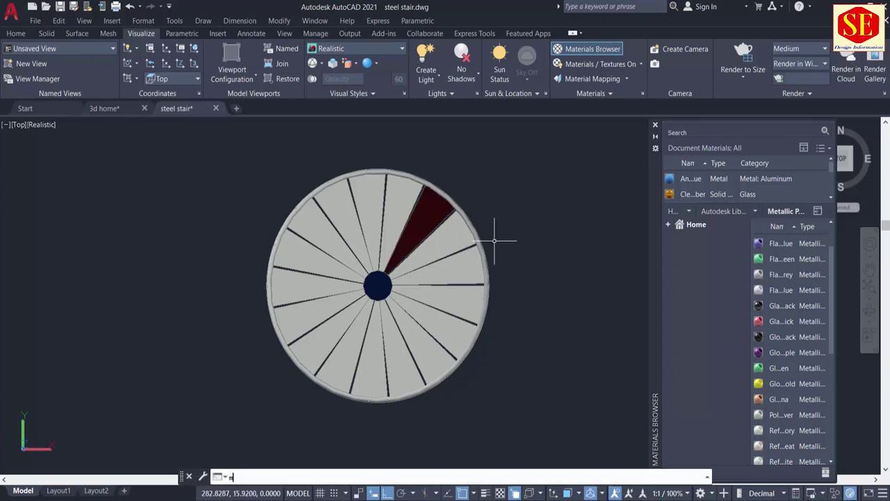
pyautogui.write('ma')
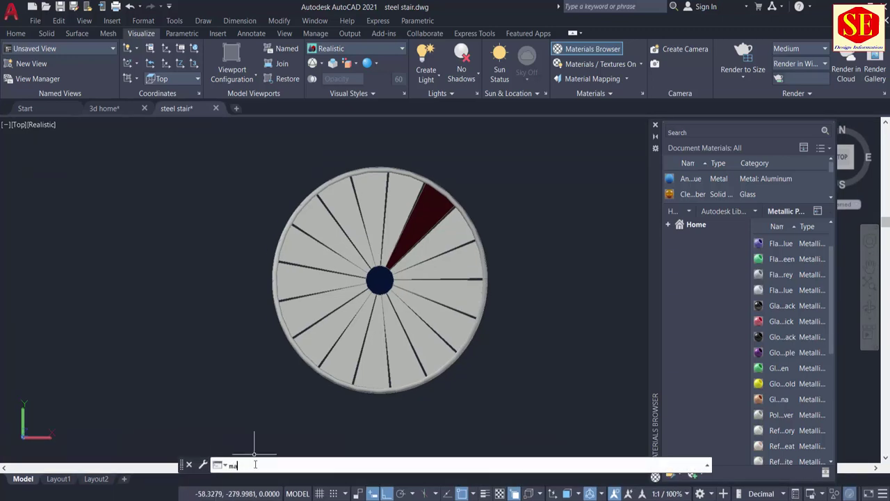
pyautogui.click(255, 464)
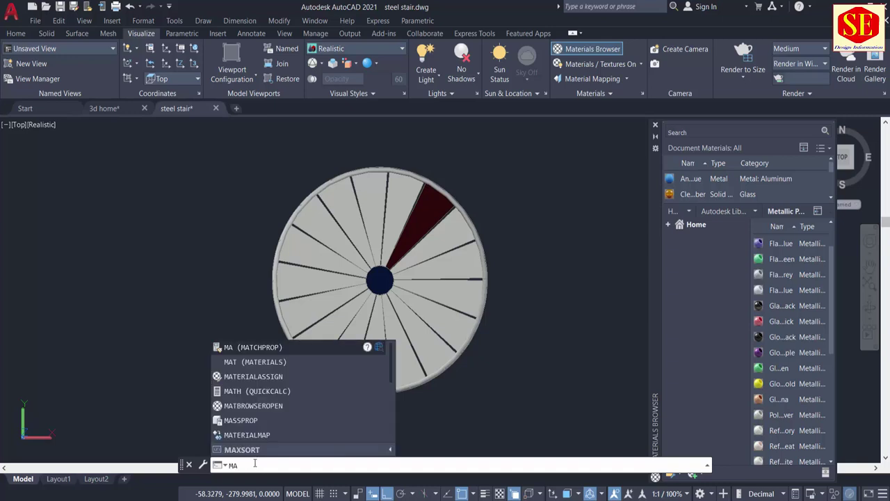
pyautogui.click(260, 353)
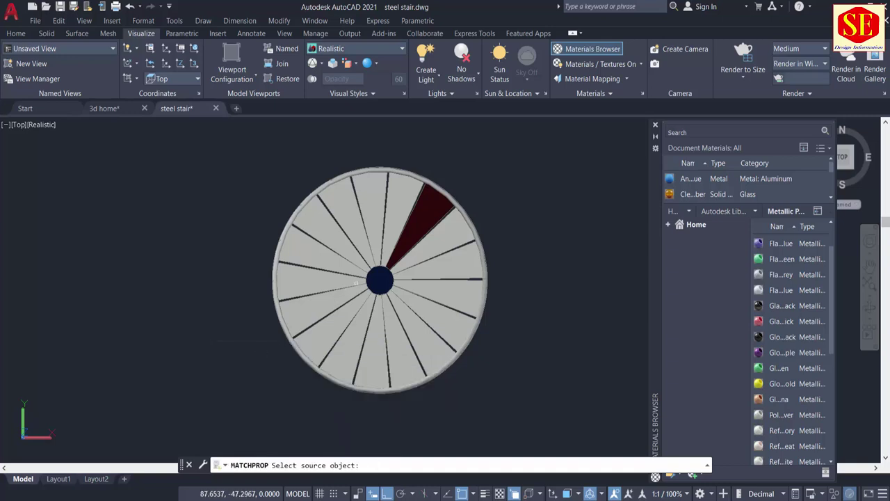
pyautogui.click(411, 236)
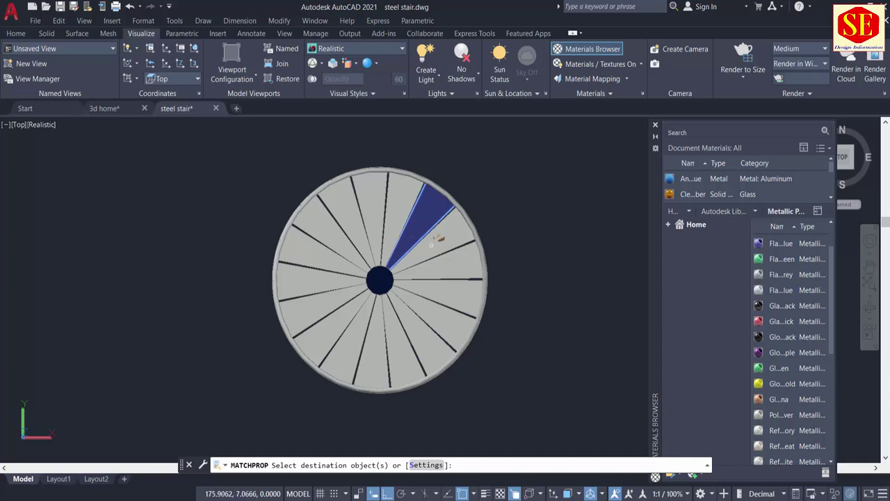
pyautogui.click(453, 288)
pyautogui.press('Return')
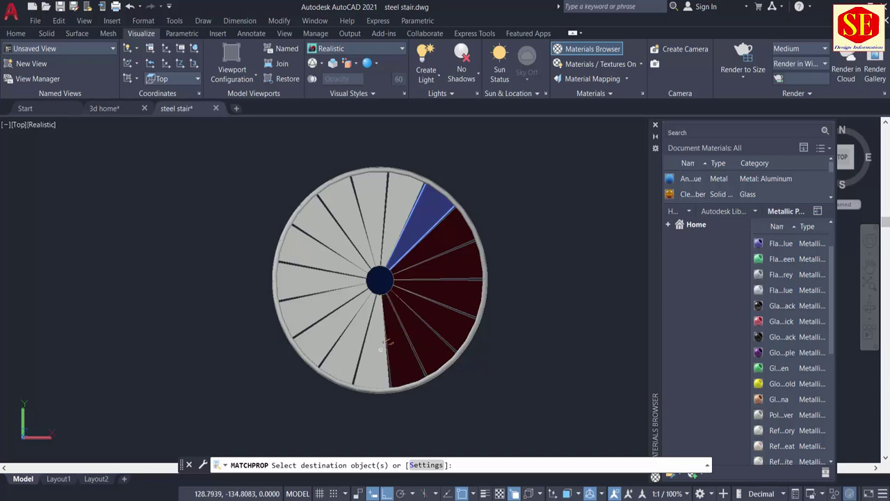
# - Match the dark red material onto all remaining treads around the spiral
pyautogui.click(380, 349)
pyautogui.click(342, 348)
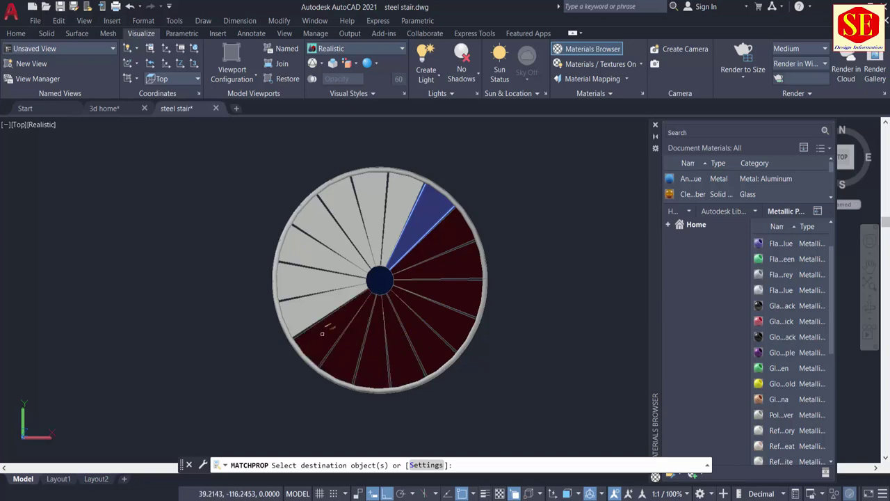
pyautogui.click(317, 330)
pyautogui.click(303, 299)
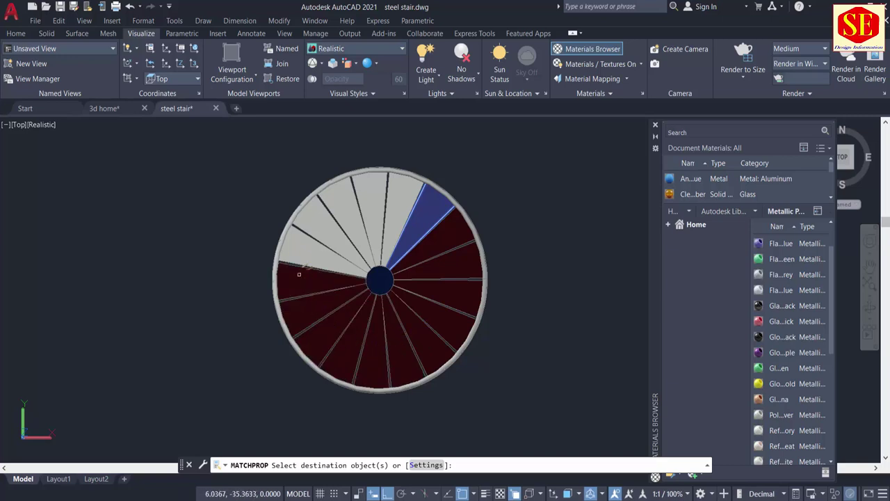
pyautogui.click(299, 274)
pyautogui.click(322, 230)
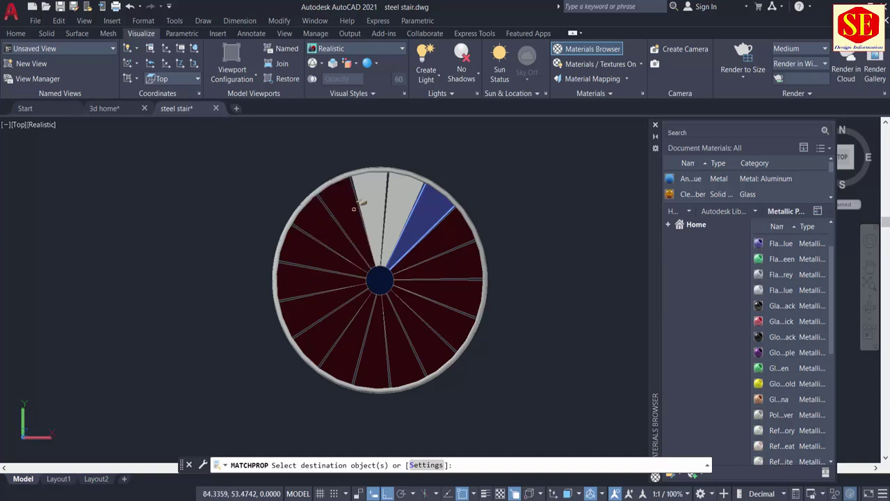
pyautogui.click(354, 207)
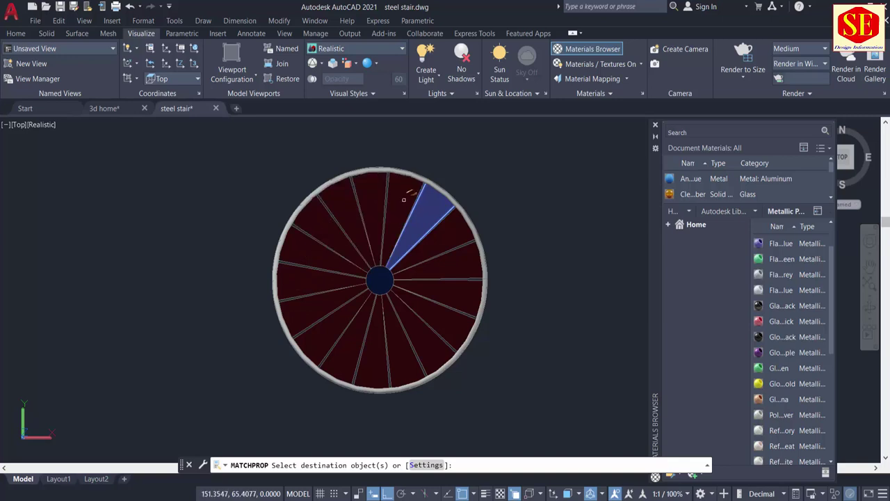
pyautogui.rightClick(488, 187)
pyautogui.click(511, 195)
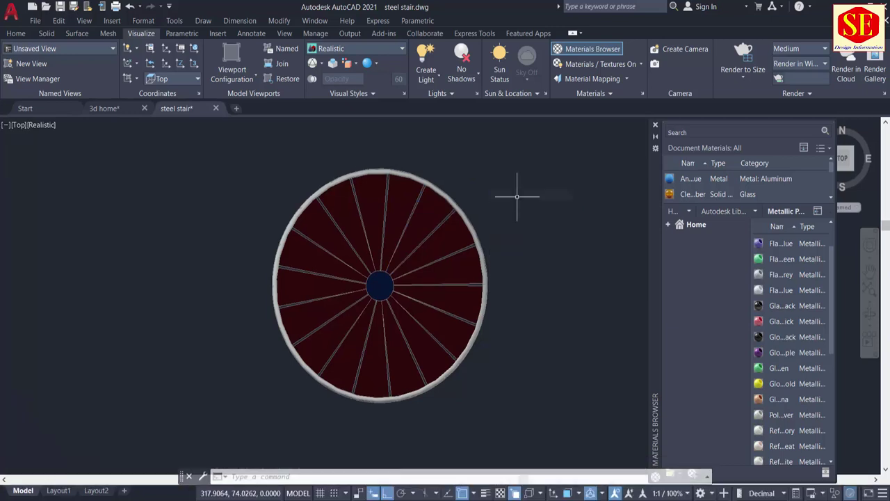
pyautogui.moveTo(781, 243)
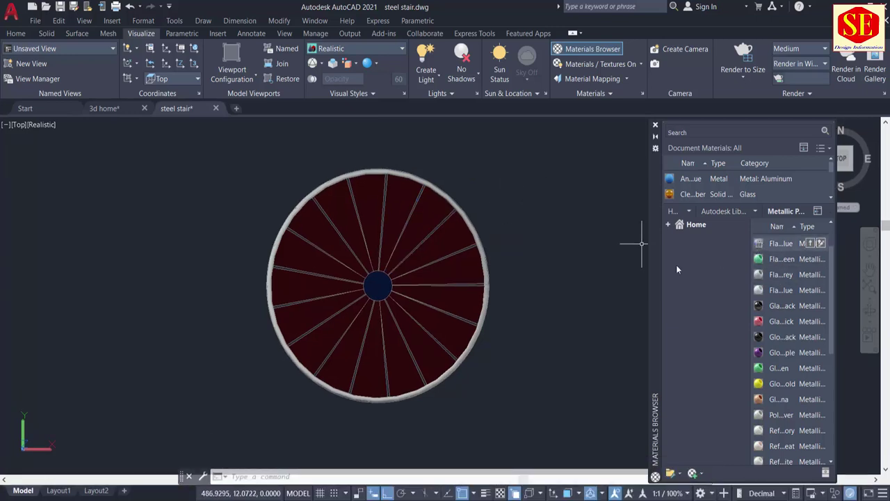
pyautogui.click(489, 301)
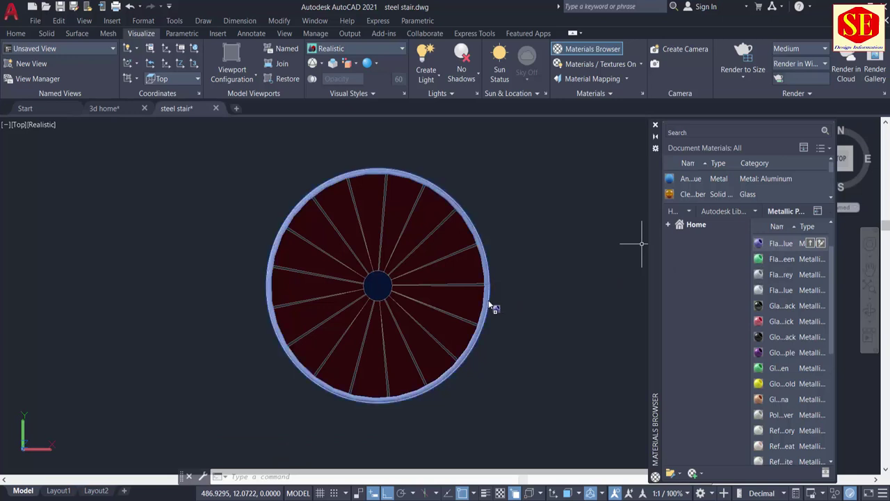
pyautogui.press('Return')
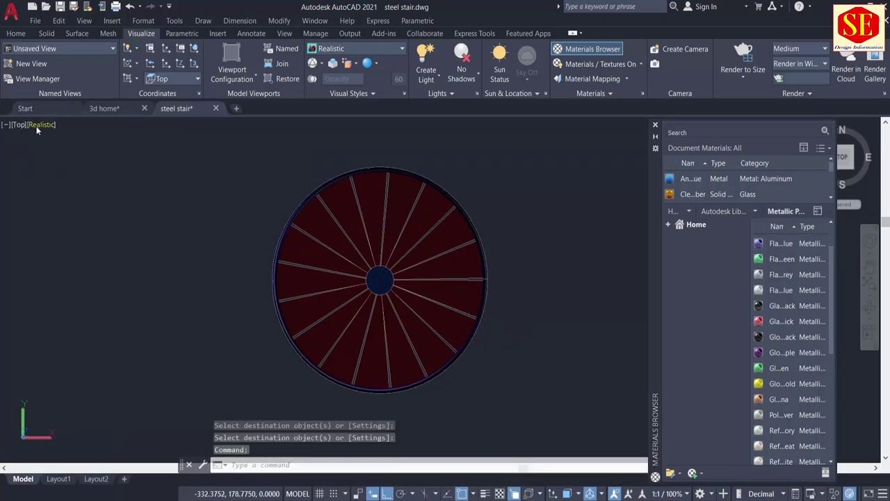
# - Switch to NW Isometric, then zoom and orbit for an enlarged raised view of the stair
pyautogui.click(19, 126)
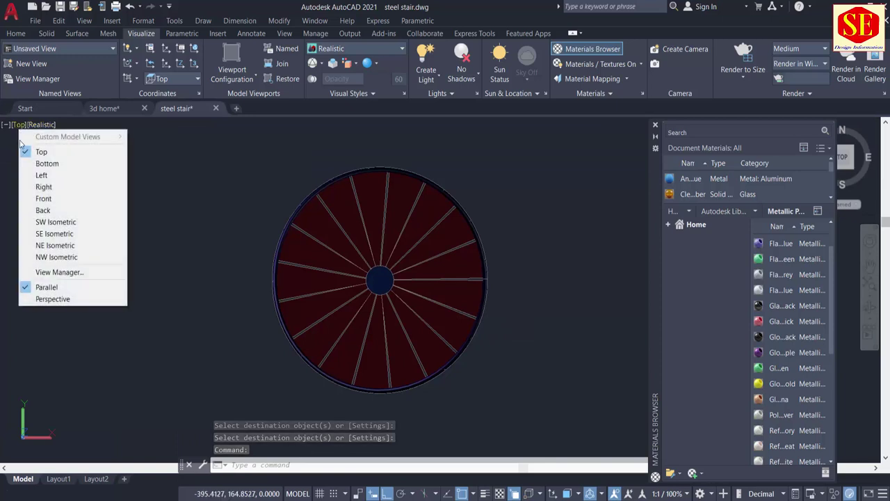
pyautogui.click(49, 258)
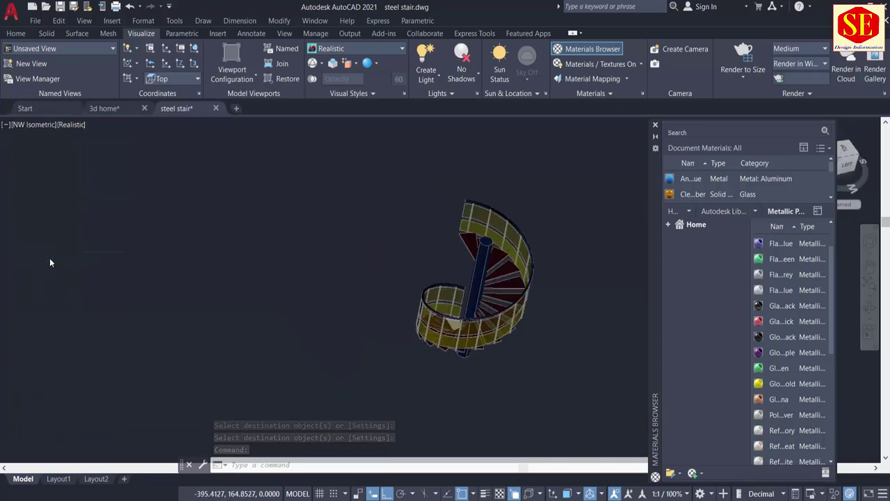
pyautogui.moveTo(583, 333); pyautogui.dragTo(502, 324, button='middle')
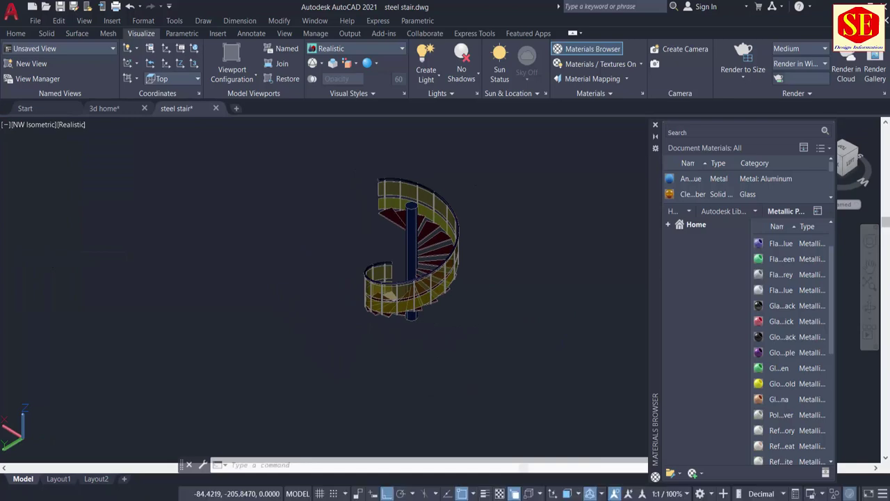
pyautogui.scroll(2, 418, 269)
pyautogui.scroll(1, 417, 269)
pyautogui.keyDown('shift'); pyautogui.moveTo(330, 295); pyautogui.dragTo(519, 325, button='middle'); pyautogui.keyUp('shift')
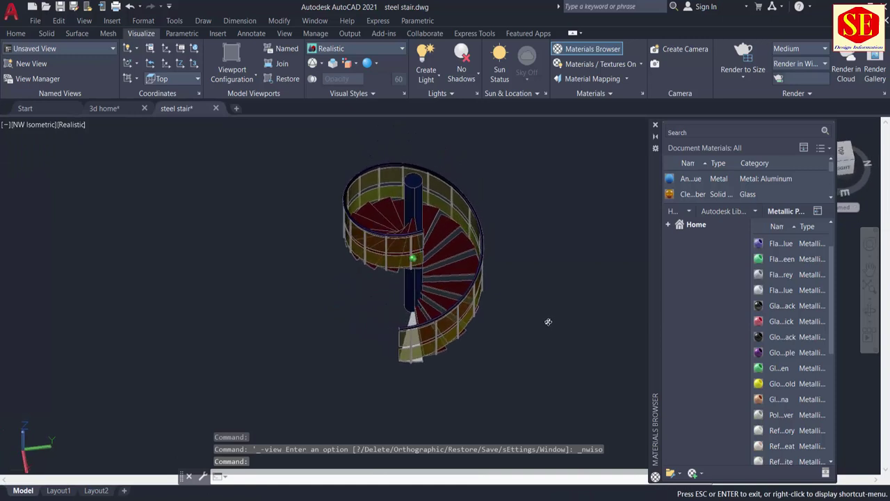
pyautogui.keyDown('shift'); pyautogui.moveTo(519, 326); pyautogui.dragTo(547, 321, button='middle'); pyautogui.keyUp('shift')
pyautogui.keyDown('shift'); pyautogui.moveTo(488, 337); pyautogui.dragTo(536, 328, button='middle'); pyautogui.keyUp('shift')
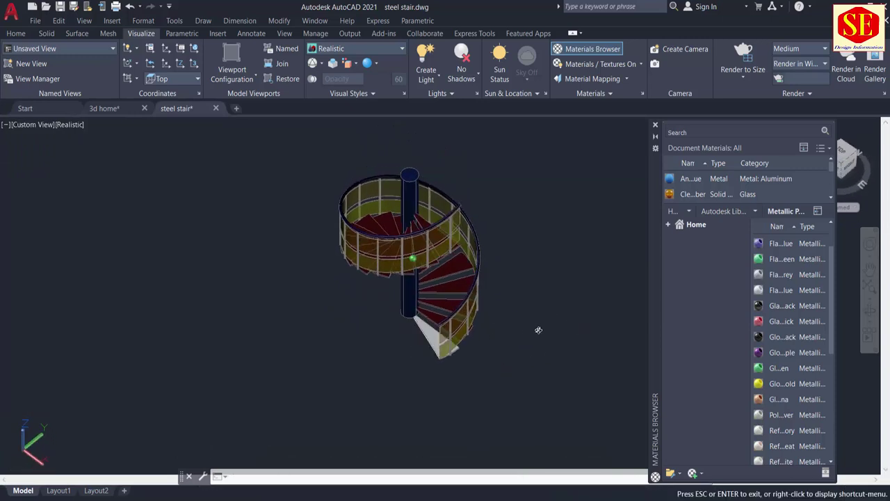
pyautogui.scroll(3, 497, 339)
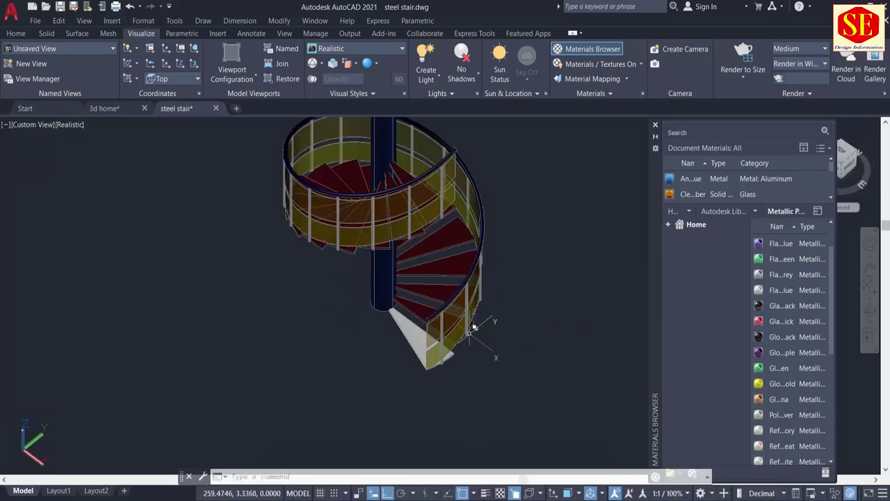
# - Match the dark red material onto the grey bottom tread's 3D Solid
pyautogui.write('ma')
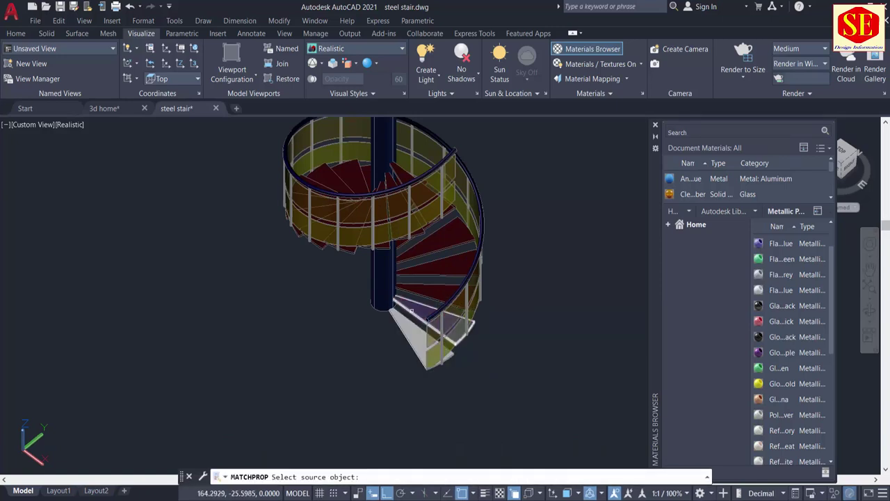
pyautogui.click(402, 325)
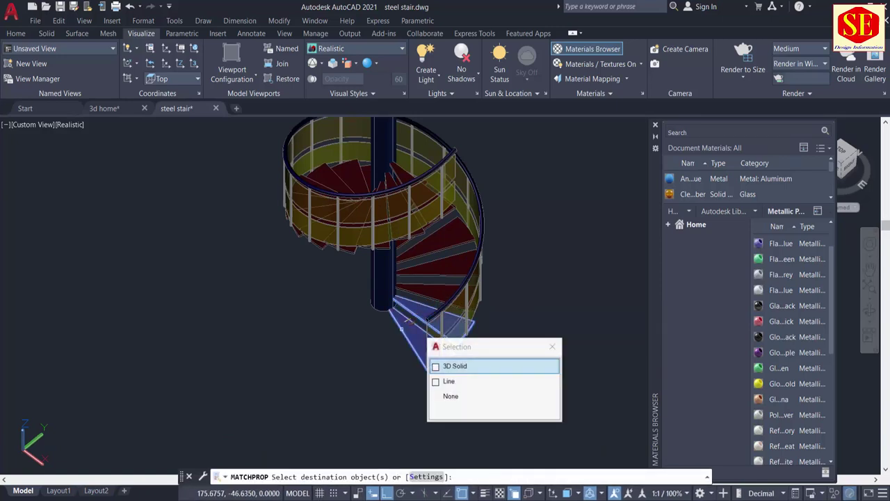
pyautogui.click(461, 367)
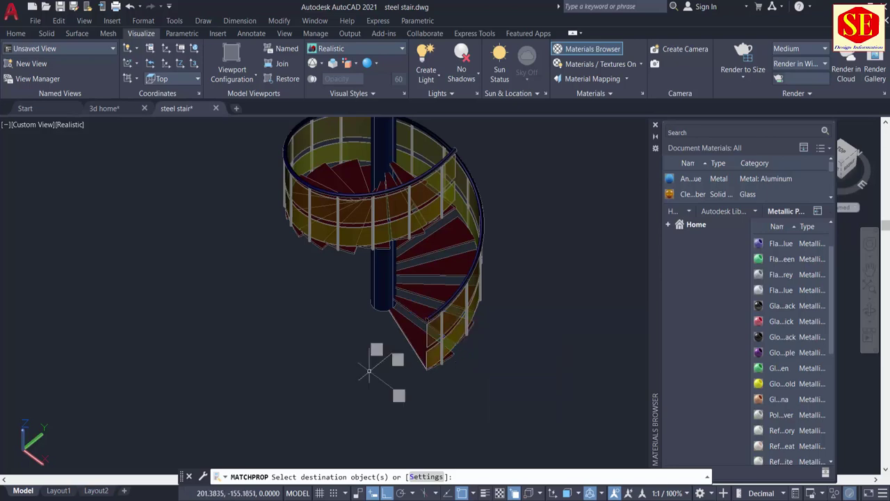
pyautogui.press('Escape')
pyautogui.keyDown('shift'); pyautogui.moveTo(289, 294); pyautogui.dragTo(375, 358, button='middle'); pyautogui.keyUp('shift')
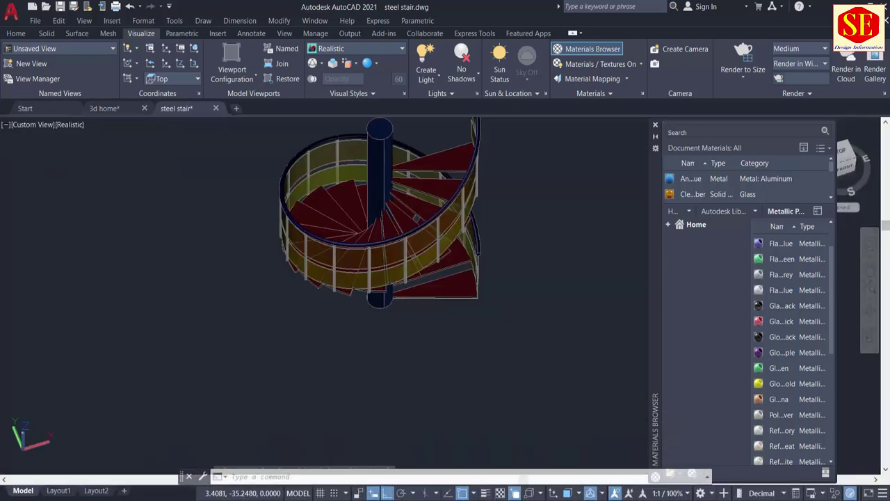
pyautogui.moveTo(311, 309)
pyautogui.keyDown('shift'); pyautogui.mouseDown(button='middle')
pyautogui.moveTo(478, 345)
pyautogui.moveTo(499, 278)
pyautogui.mouseUp(button='middle'); pyautogui.keyUp('shift')
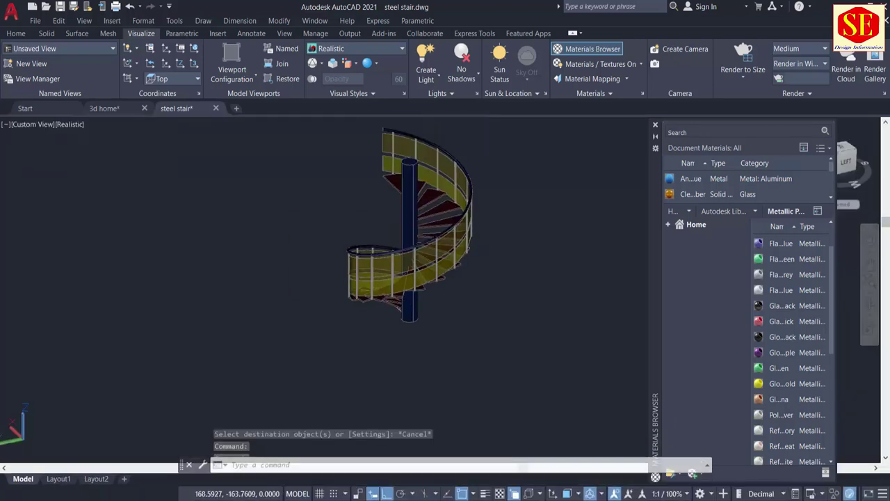
# - Orbit the finished spiral staircase to view it from another side
pyautogui.moveTo(403, 292)
pyautogui.keyDown('shift'); pyautogui.mouseDown(button='middle')
pyautogui.moveTo(441, 317)
pyautogui.moveTo(469, 320)
pyautogui.mouseUp(button='middle'); pyautogui.keyUp('shift')
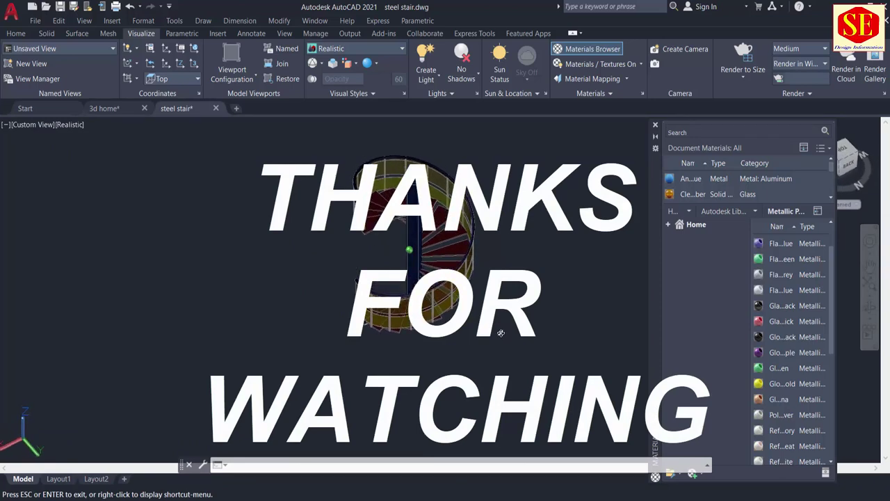